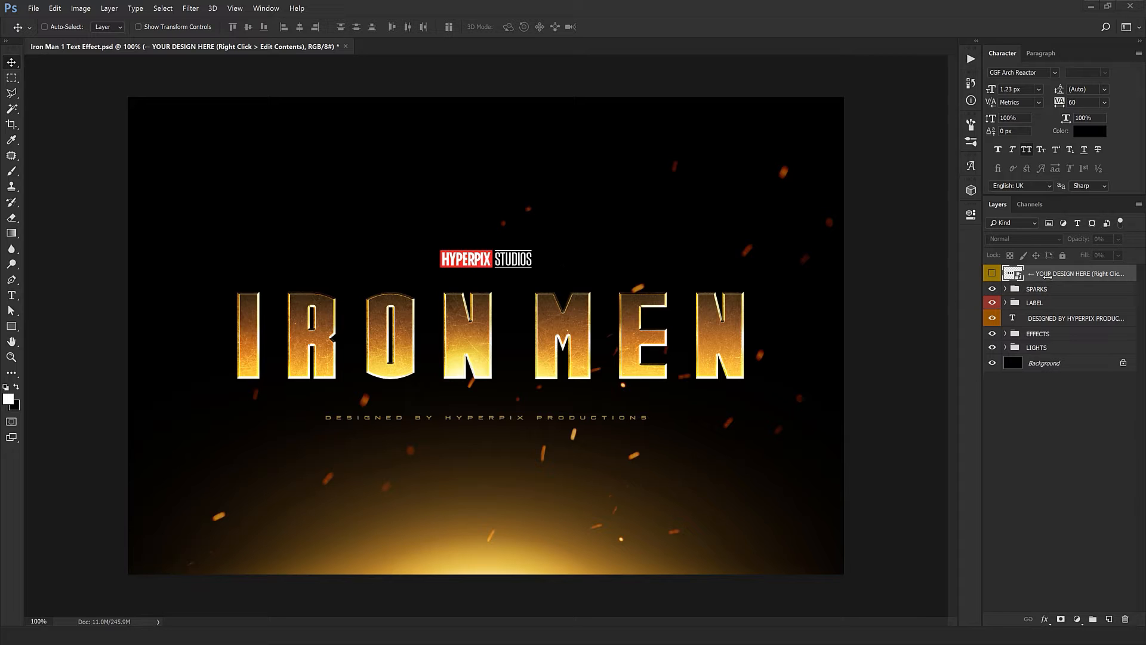
# - Open the contents of the YOUR DESIGN HERE smart object and replace the IRON MEN text with SUPERHERO
pyautogui.rightClick(1082, 278)
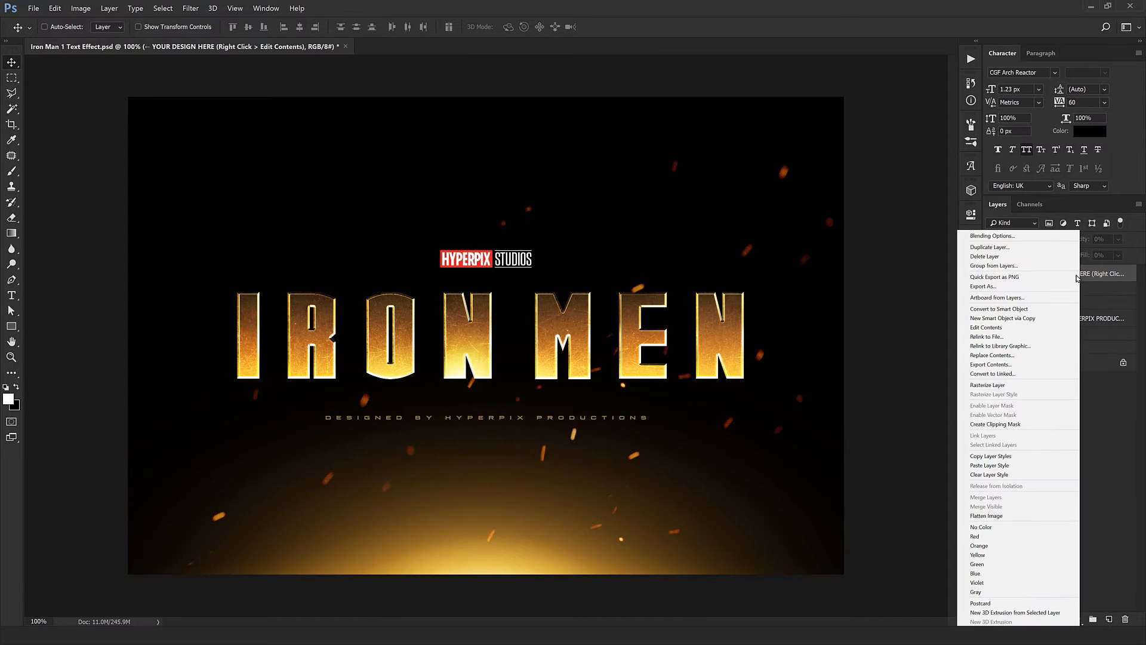
pyautogui.click(987, 327)
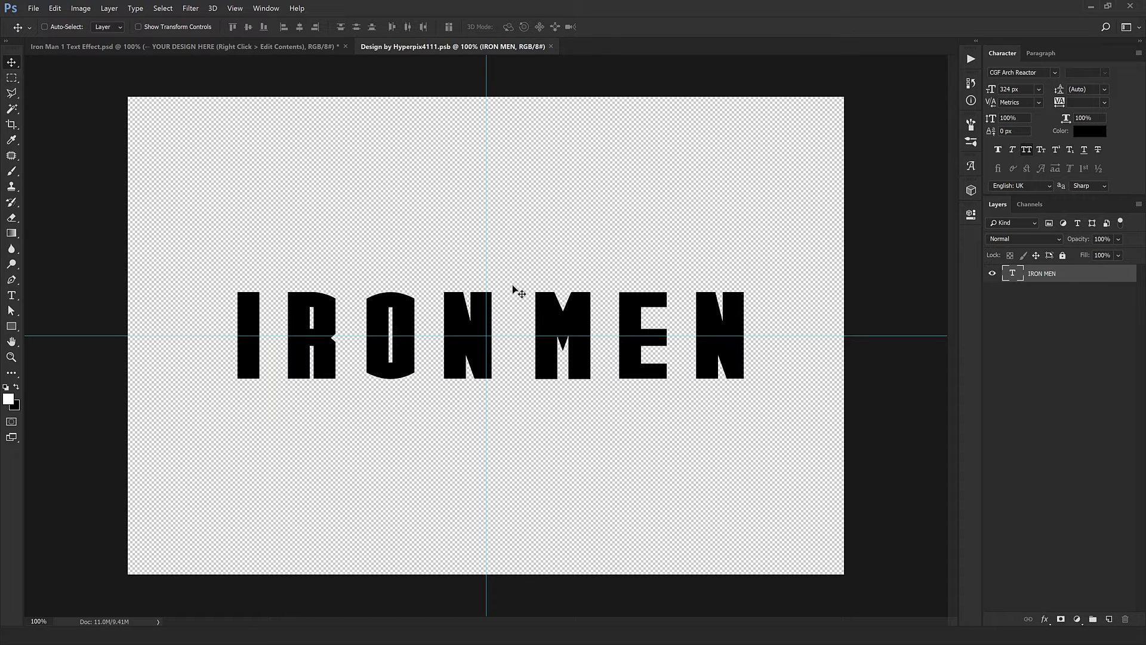
pyautogui.doubleClick(1014, 275)
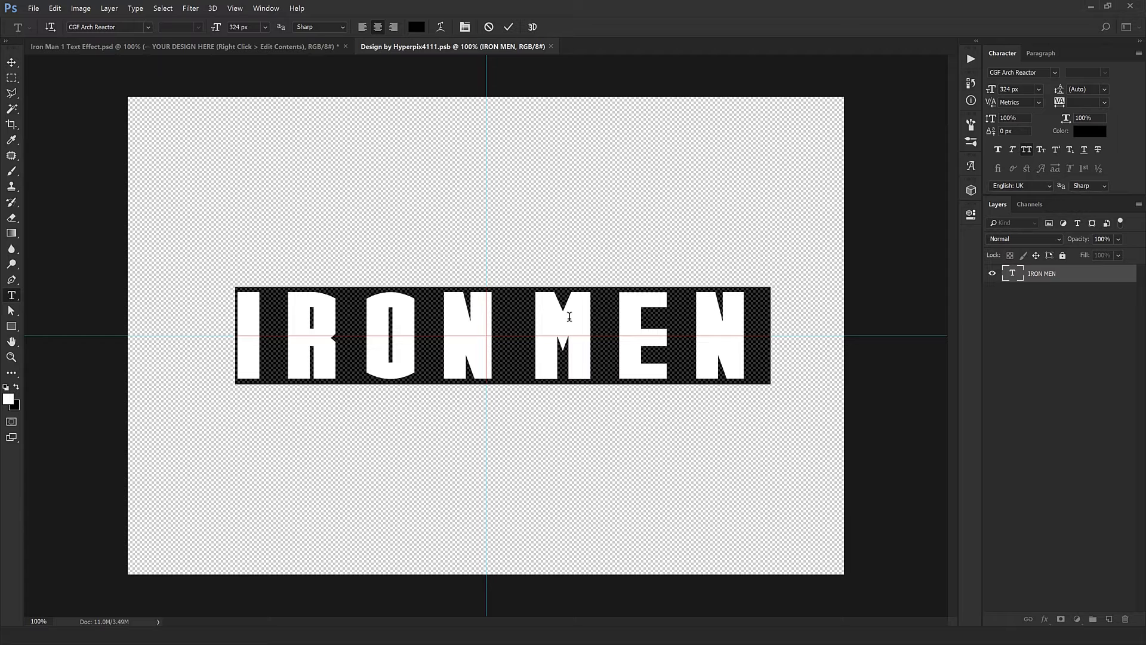
pyautogui.write('SU')
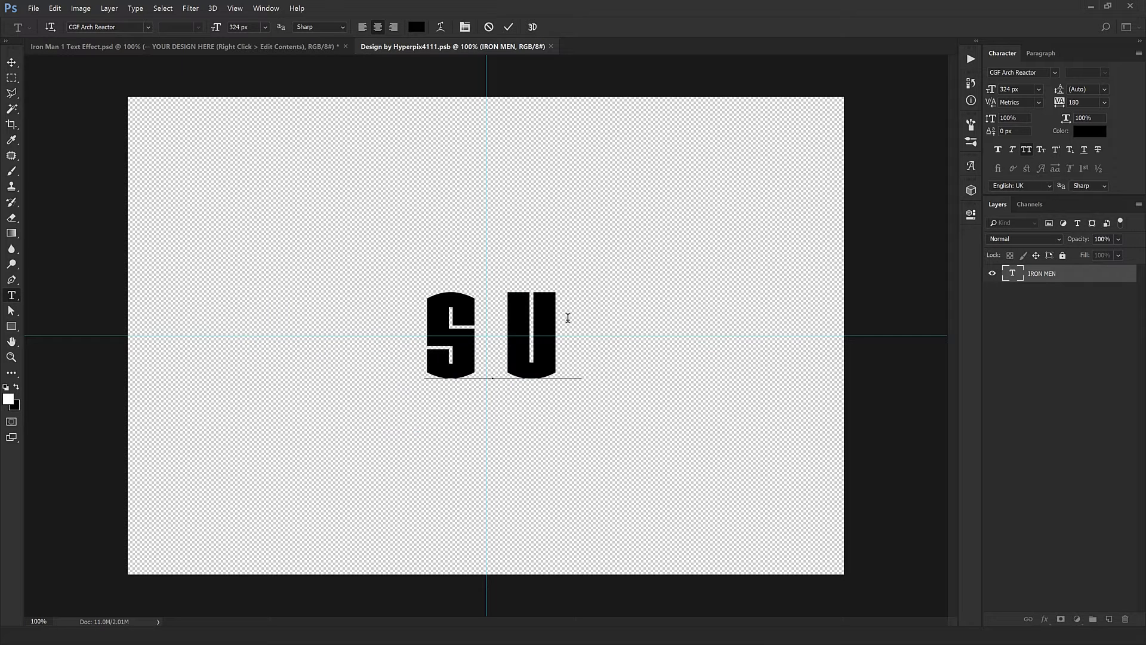
pyautogui.write('PERHERO')
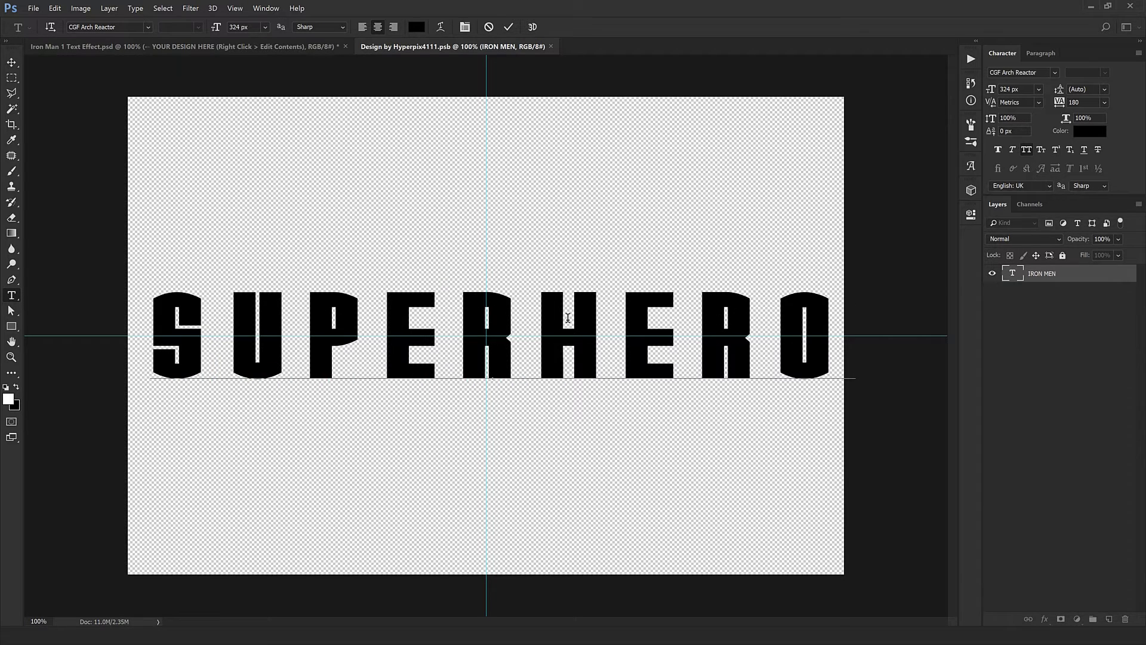
# - Set the tracking of the whole SUPERHERO text to 80
pyautogui.hotkey('ctrl', 'a')
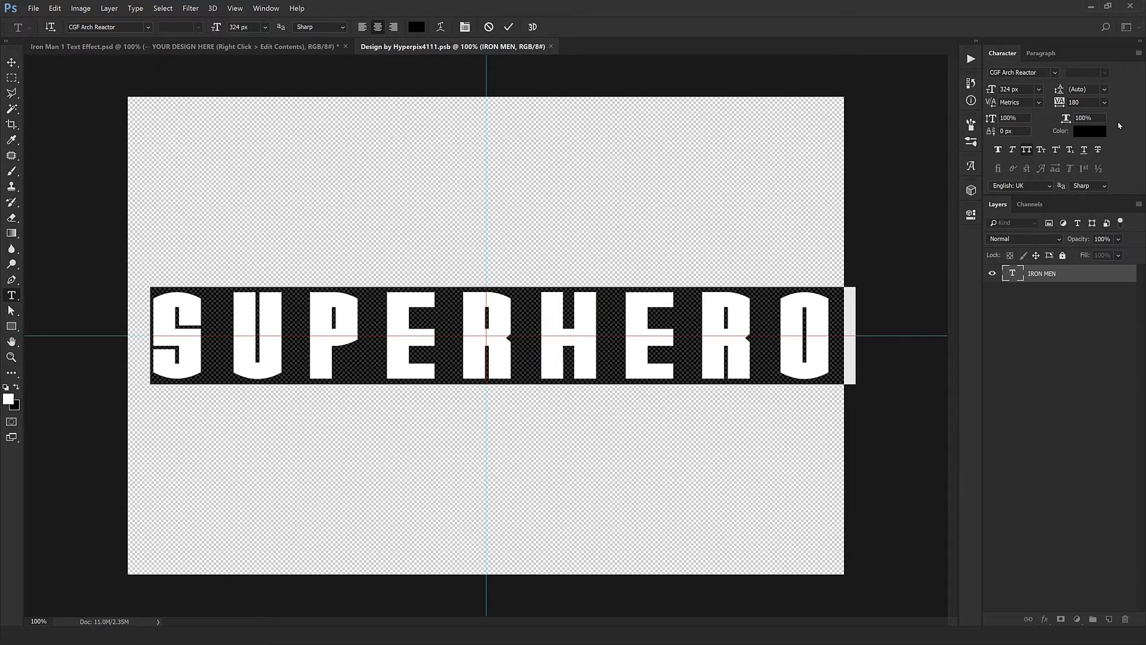
pyautogui.doubleClick(1087, 102)
pyautogui.press('Down')
pyautogui.press('Down')
pyautogui.press('Down')
pyautogui.press('Down')
pyautogui.press('Down')
pyautogui.press('Down')
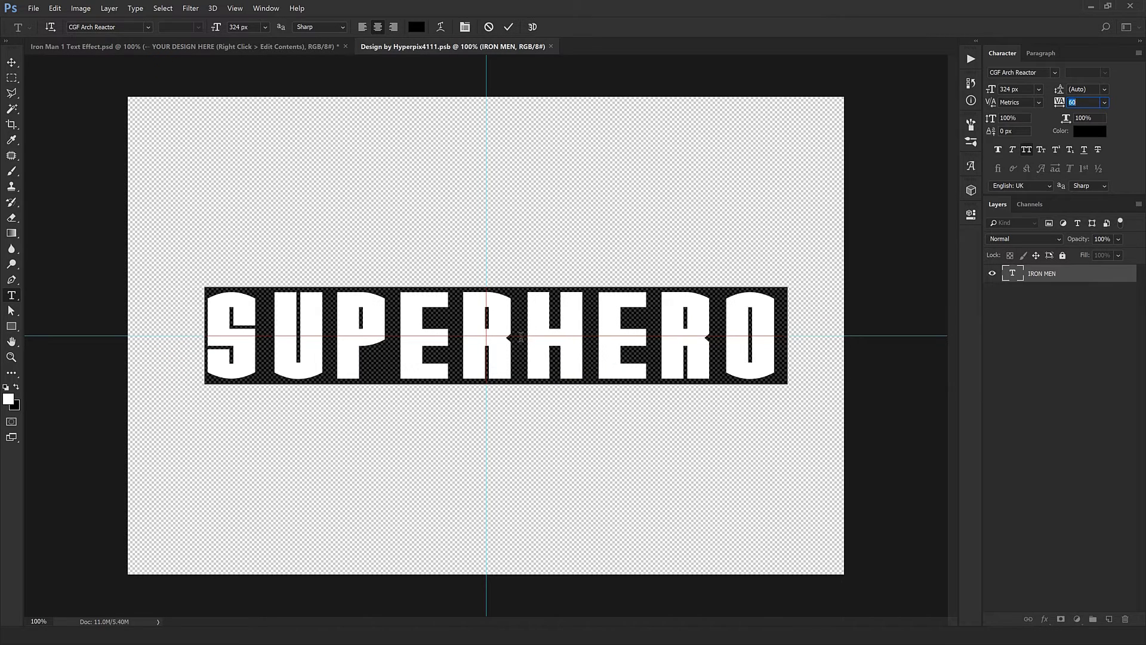
pyautogui.press('Up')
pyautogui.press('Up')
pyautogui.press('Up')
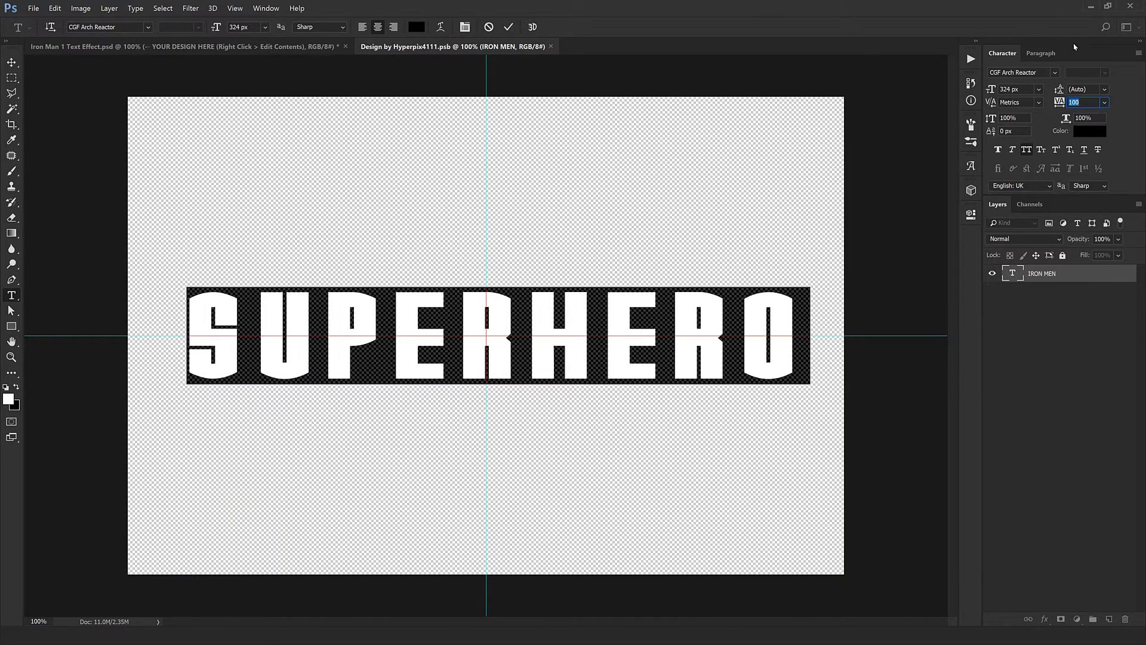
pyautogui.press('Down')
pyautogui.press('Down')
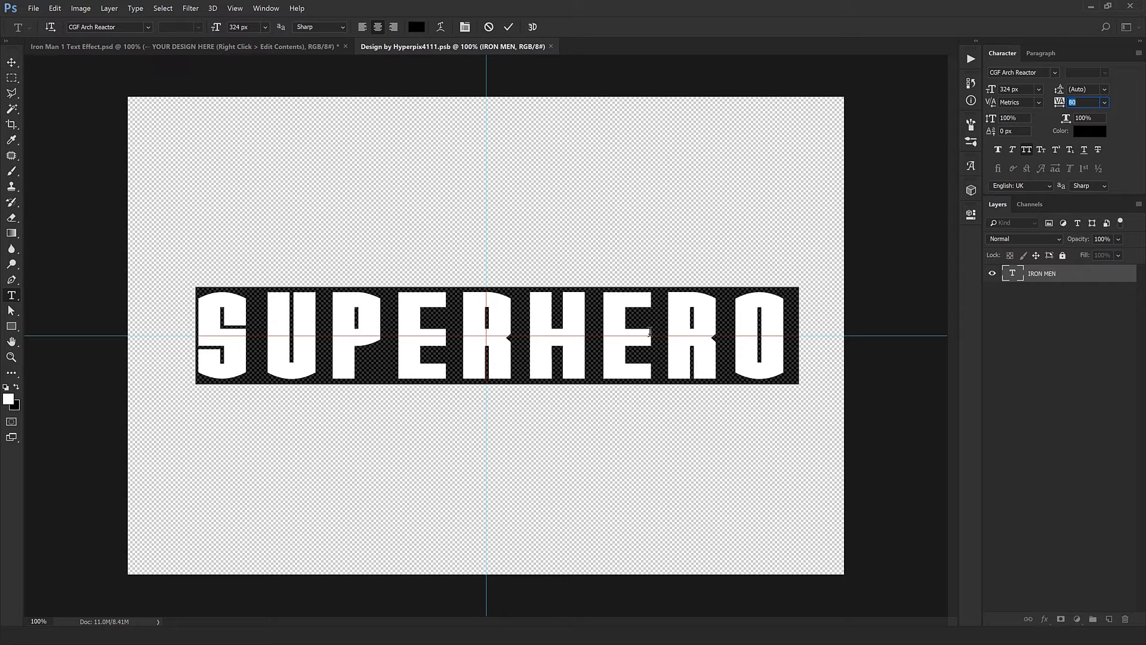
# - Commit the SUPERHERO text and move it slightly left so it is centered on the vertical guide
pyautogui.hotkey('ctrl', 'Return')
pyautogui.hotkey('ctrl', 't')
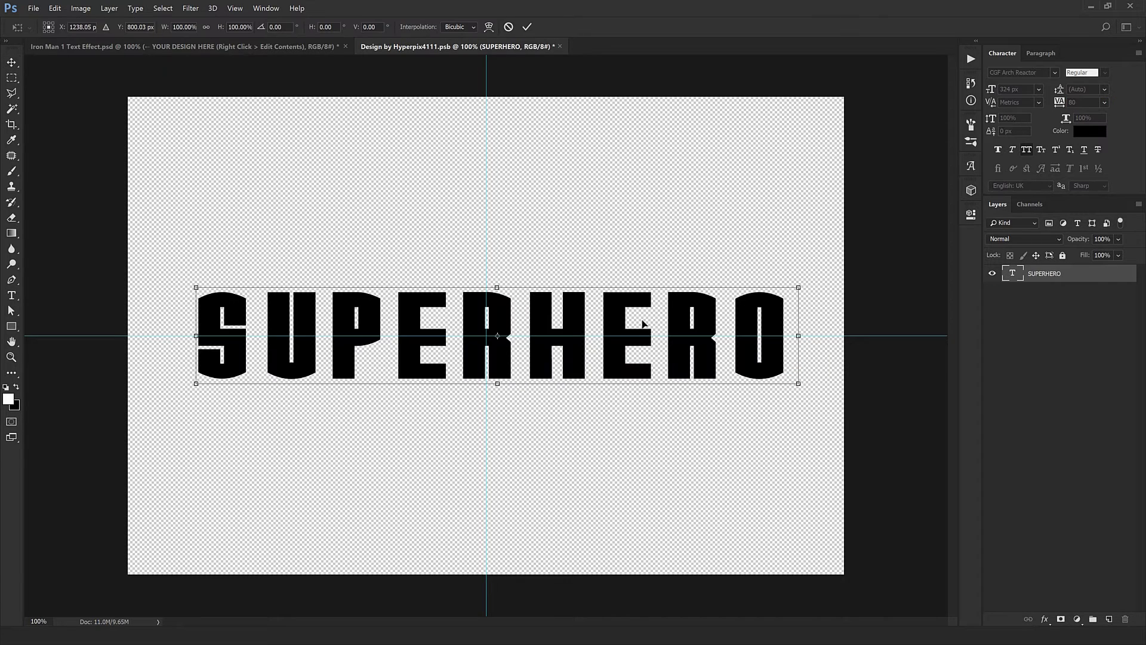
pyautogui.moveTo(632, 317); pyautogui.dragTo(629, 320)
pyautogui.press('Return')
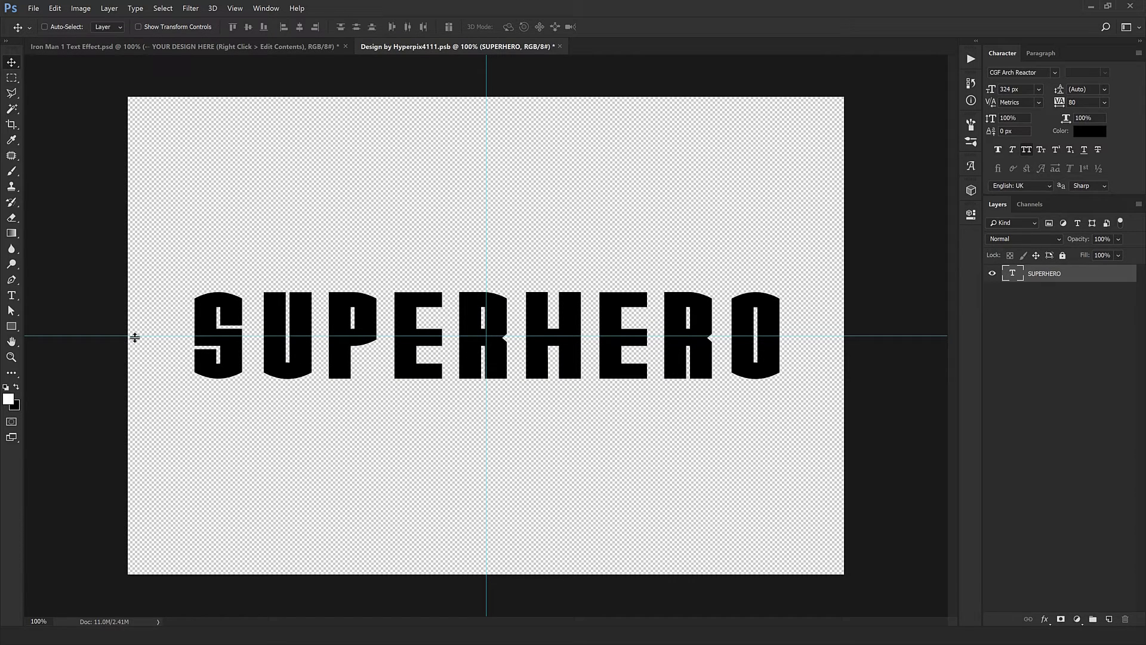
pyautogui.press('Left')
pyautogui.press('Left')
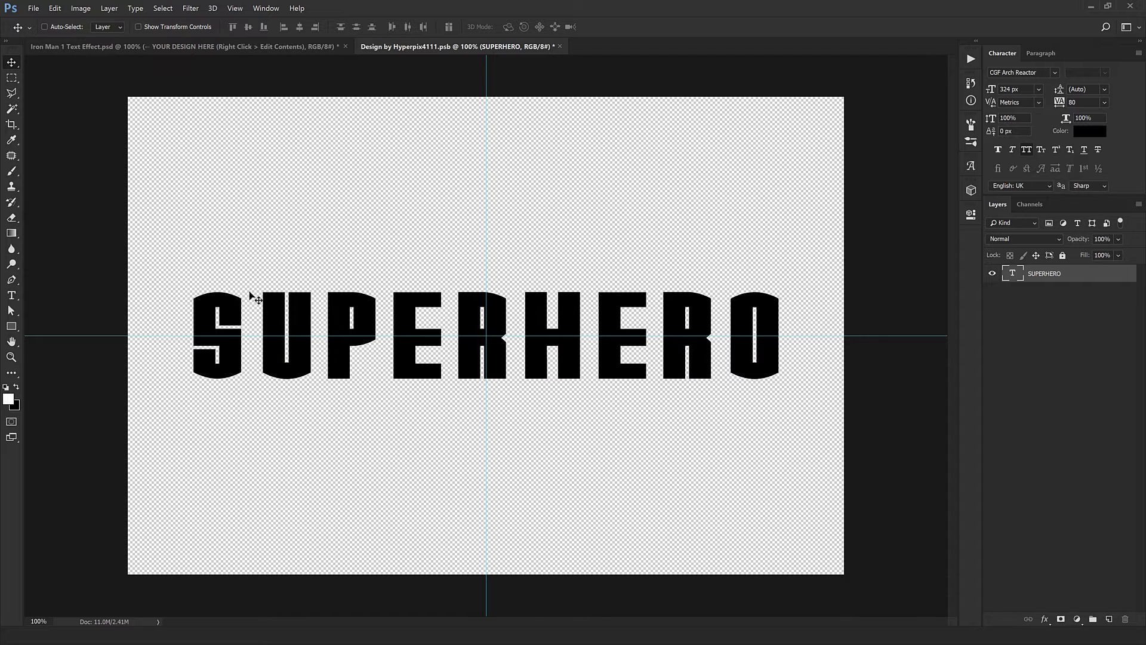
# - Save and close the smart object document, and inspect the SUPERHERO title effect up close in the main composition
pyautogui.click(560, 47)
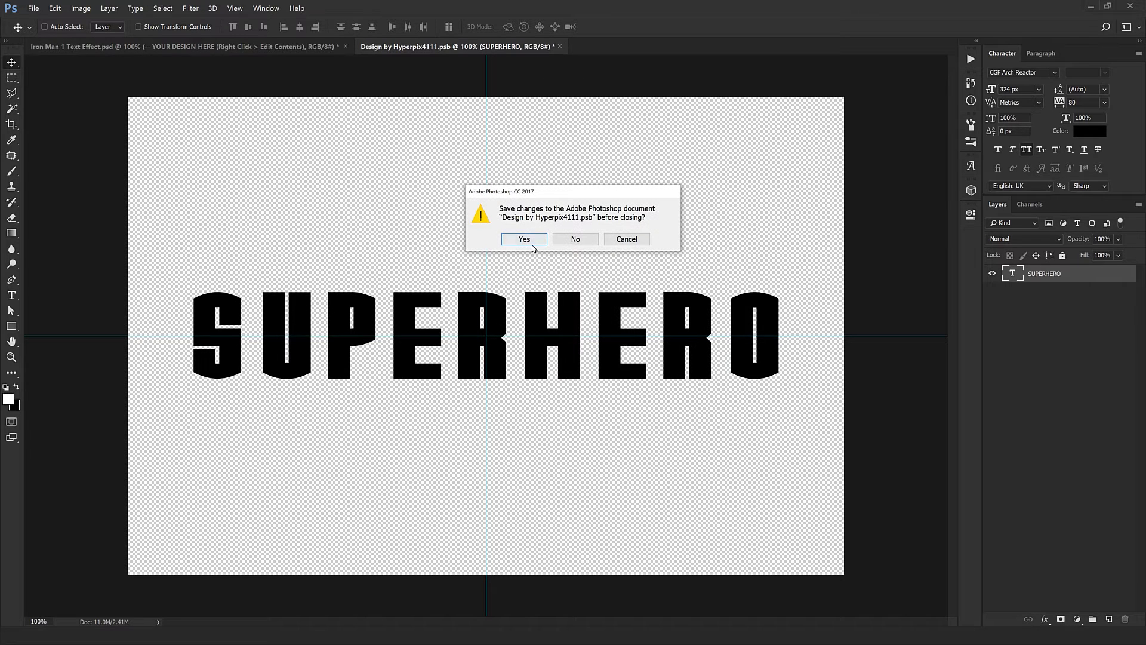
pyautogui.click(529, 246)
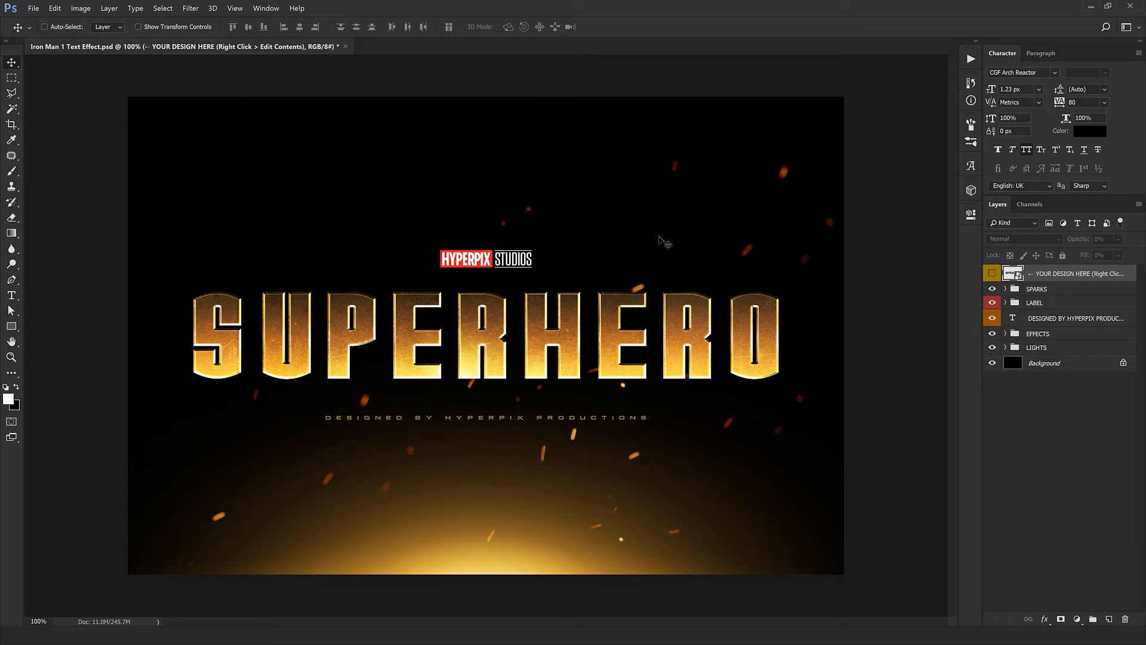
pyautogui.keyDown('ctrl'); pyautogui.click(385, 361); pyautogui.keyUp('ctrl')
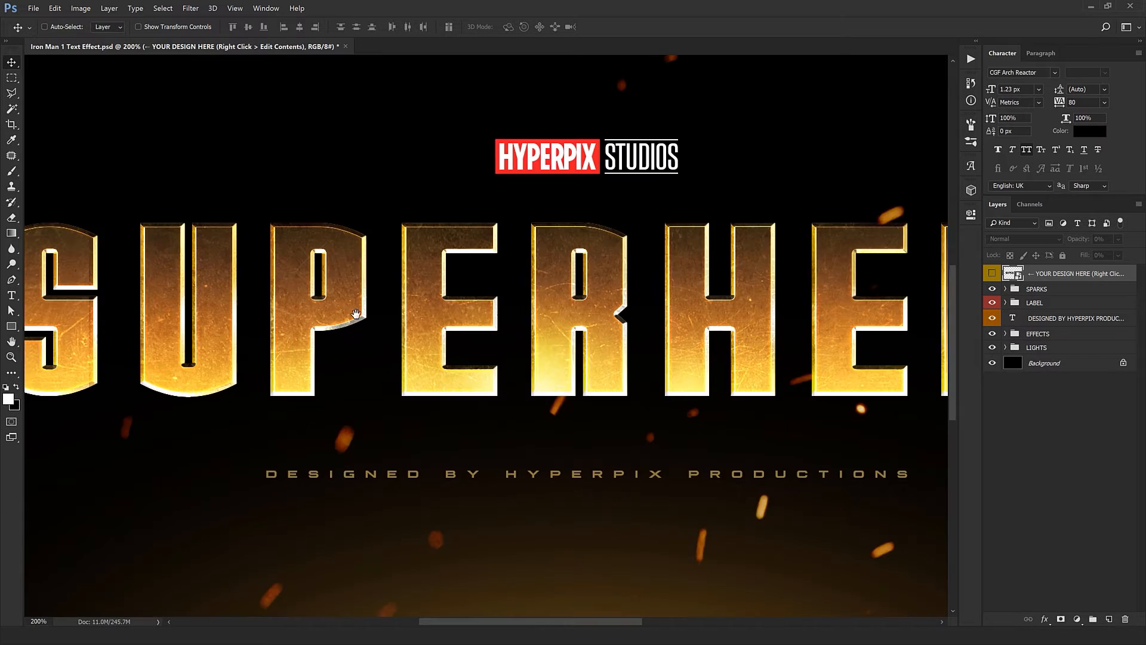
pyautogui.moveTo(356, 314); pyautogui.dragTo(501, 366)
pyautogui.keyDown('alt'); pyautogui.click(502, 365); pyautogui.keyUp('alt')
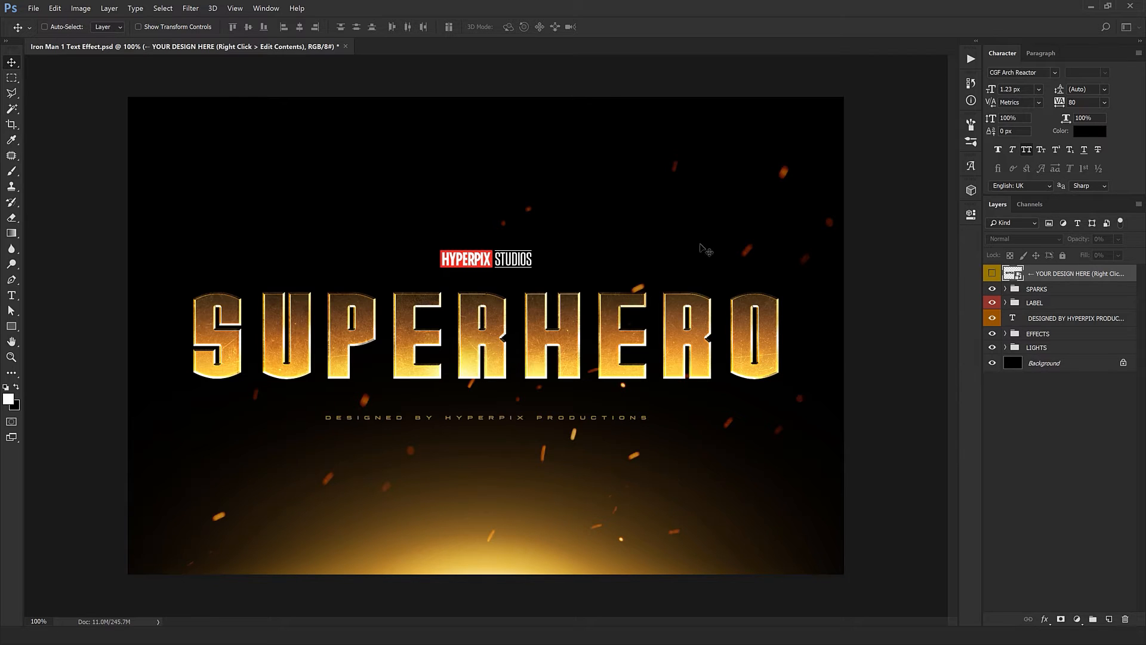
# - Expand the SPARKS group, select its topmost Sparks layer and try moving it up and to the right over the title
pyautogui.click(1039, 290)
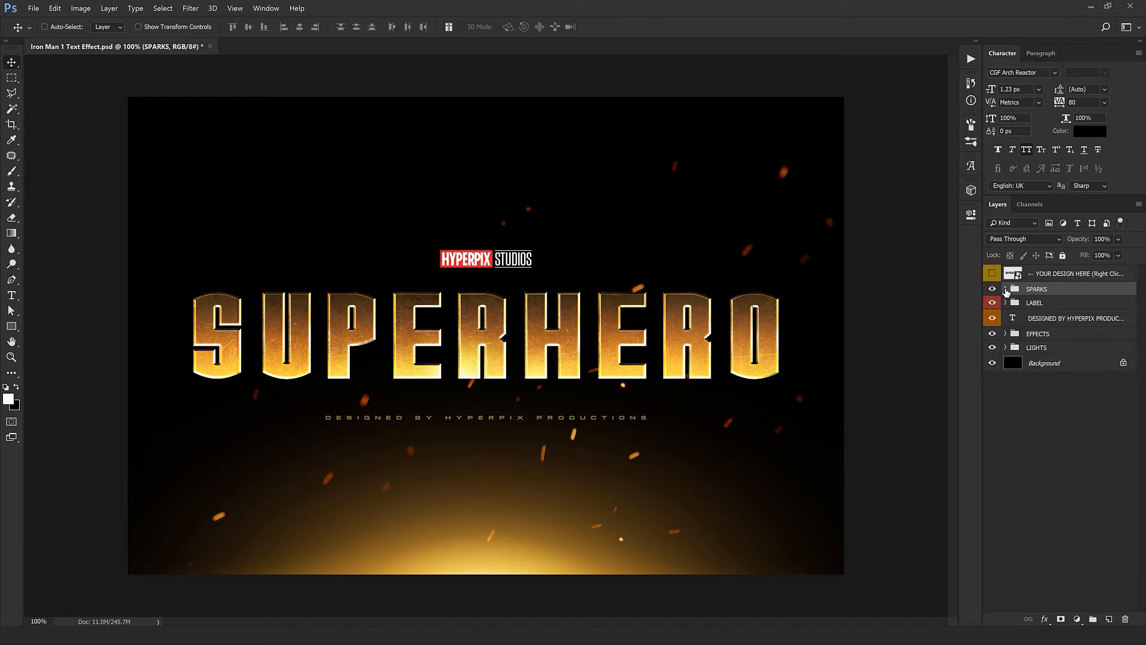
pyautogui.click(1005, 290)
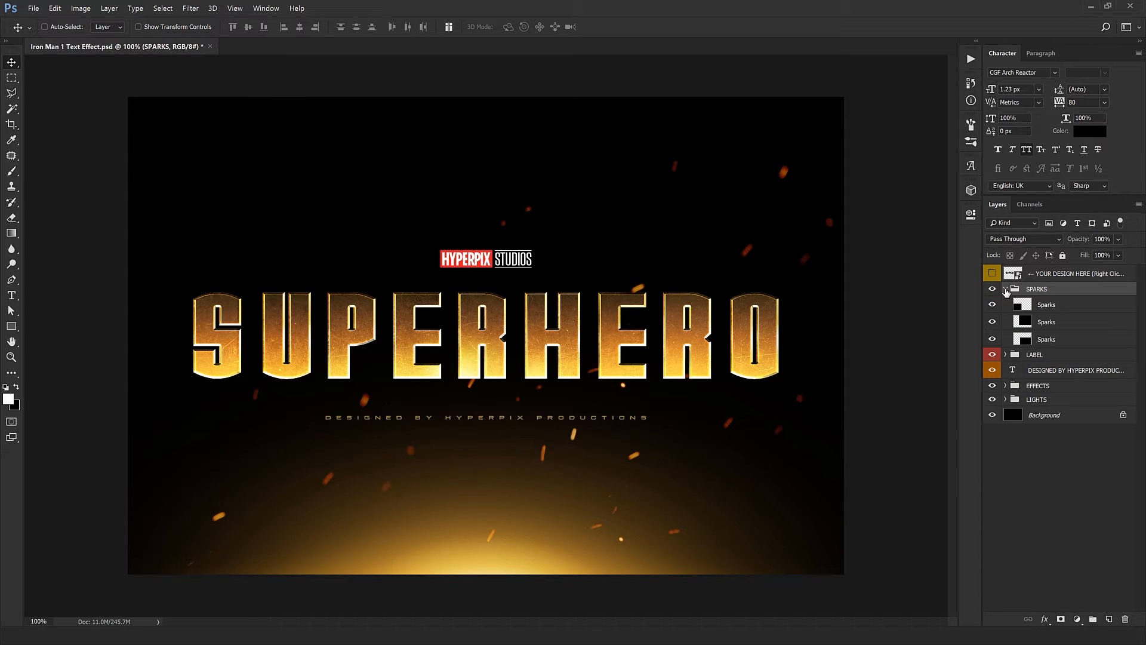
pyautogui.click(1101, 308)
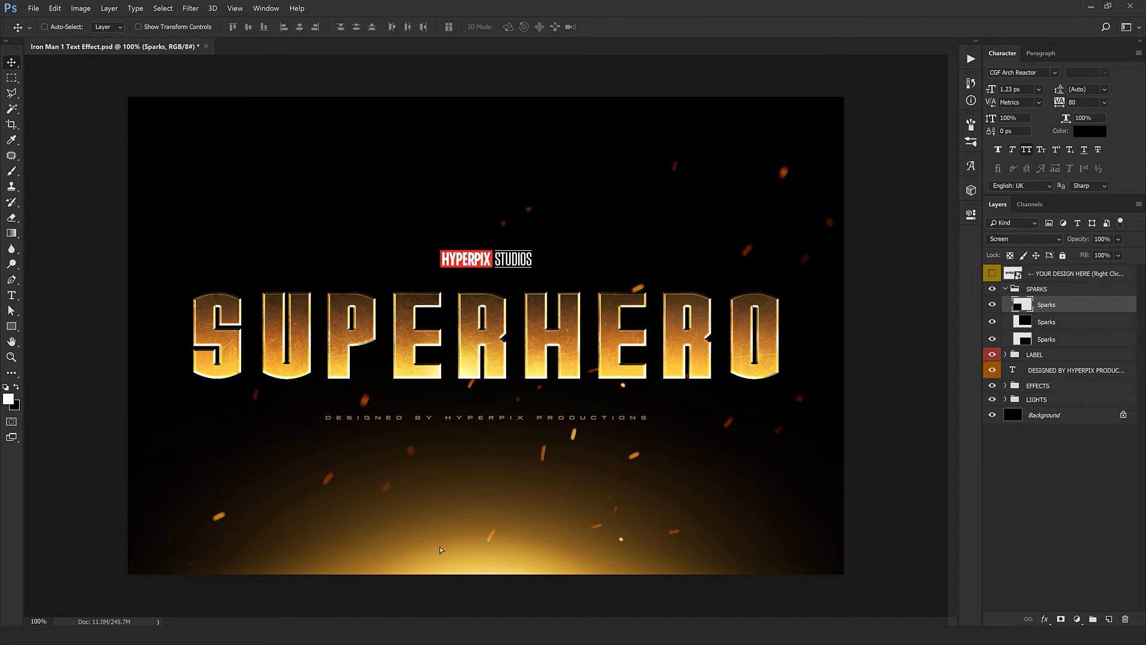
pyautogui.moveTo(439, 546); pyautogui.dragTo(740, 182)
pyautogui.hotkey('ctrl', 'z')
# - Duplicate the topmost Sparks layer, scale the copy to about 68%, rotate it about 161°, and place it beneath the title
pyautogui.click(992, 289)
pyautogui.click(993, 289)
pyautogui.hotkey('ctrl', 't')
pyautogui.moveTo(686, 393); pyautogui.dragTo(603, 331)
pyautogui.moveTo(607, 341); pyautogui.dragTo(358, 171)
pyautogui.press('Return')
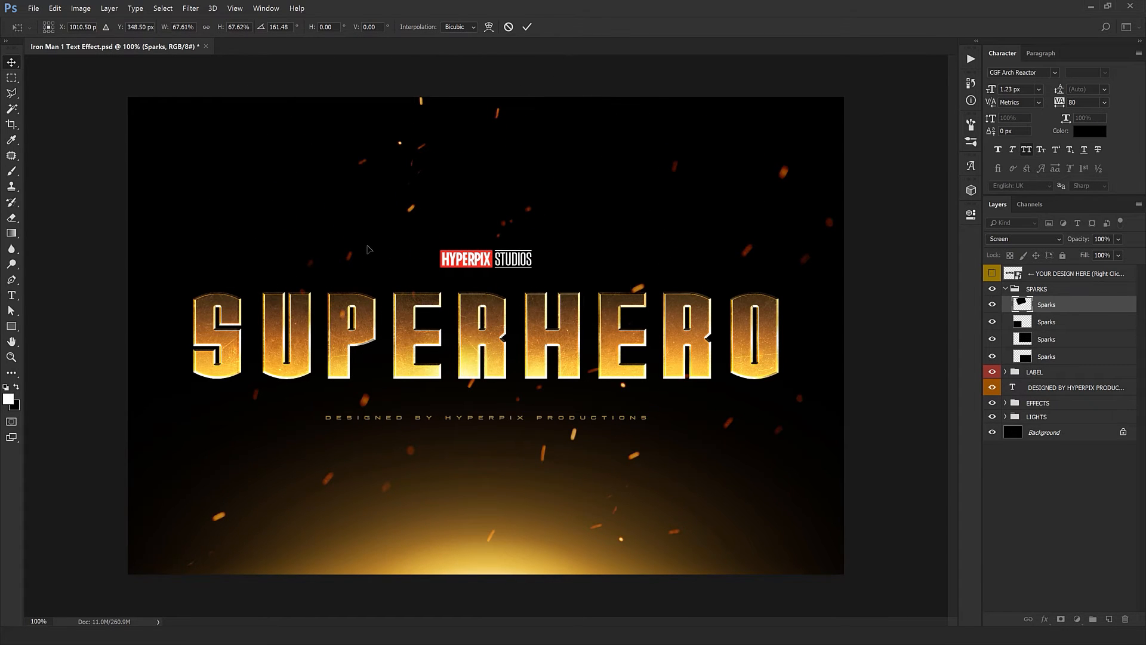
pyautogui.moveTo(468, 342); pyautogui.dragTo(674, 297)
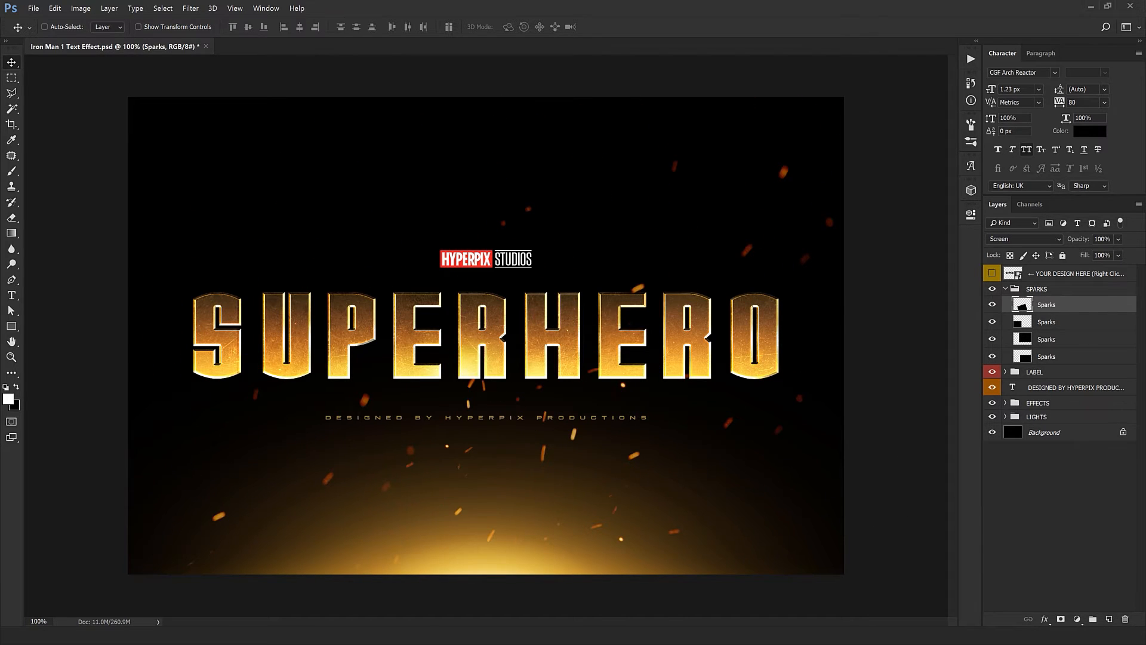
pyautogui.click(1027, 291)
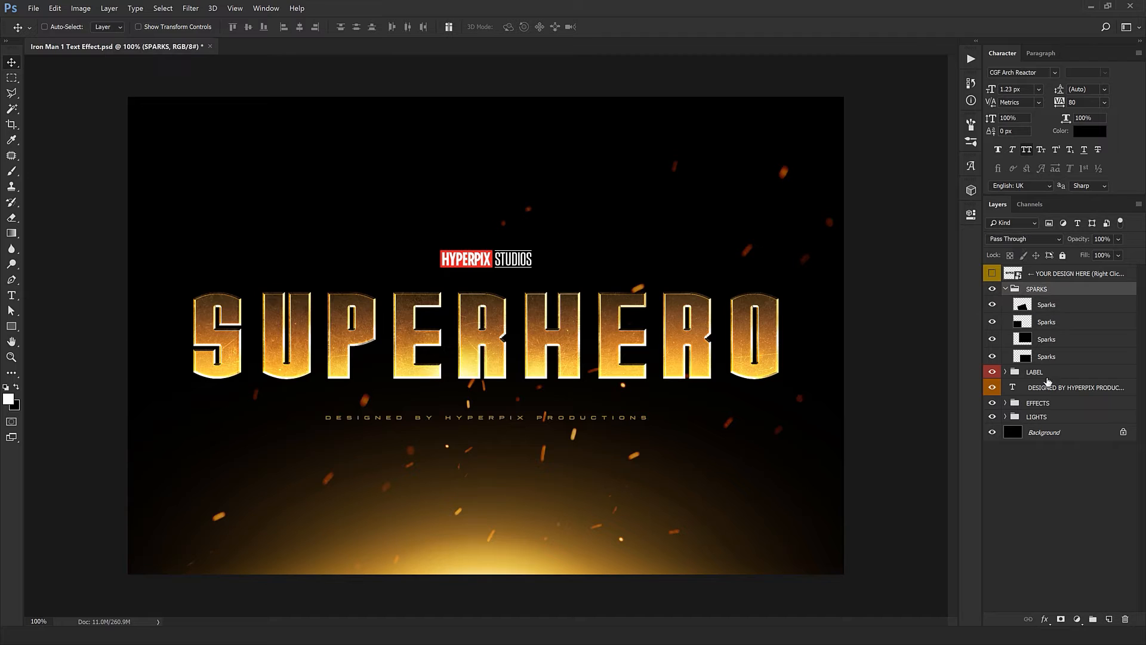
pyautogui.click(1005, 290)
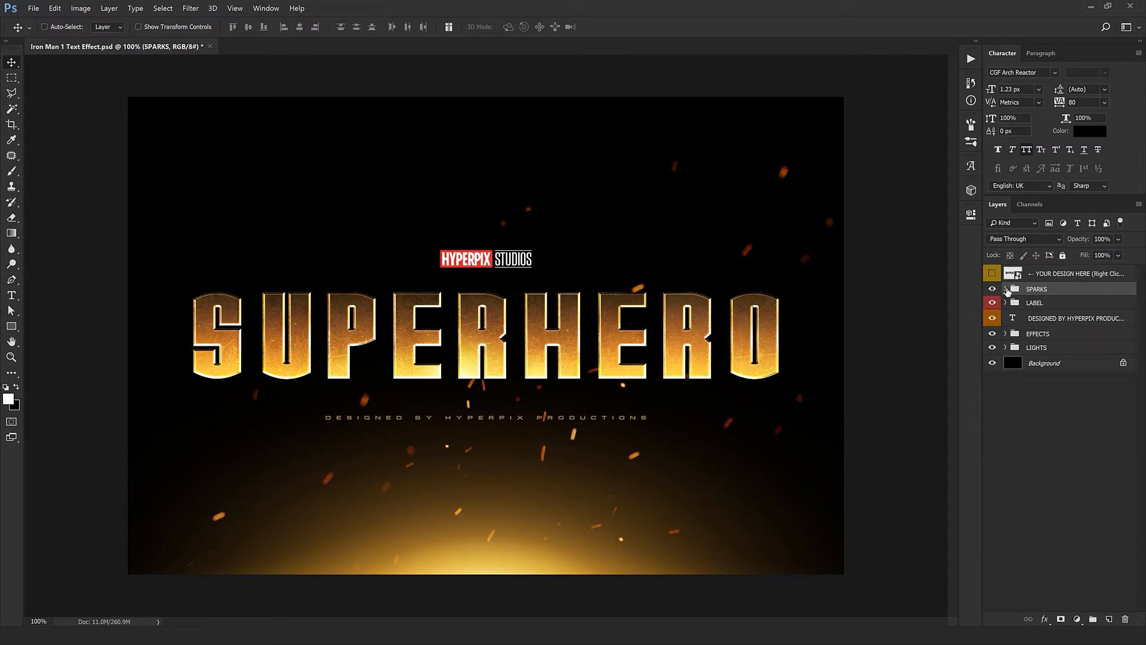
# - Try moving the LABEL group up and to the right above the title
pyautogui.click(1058, 305)
pyautogui.moveTo(410, 329); pyautogui.dragTo(539, 304)
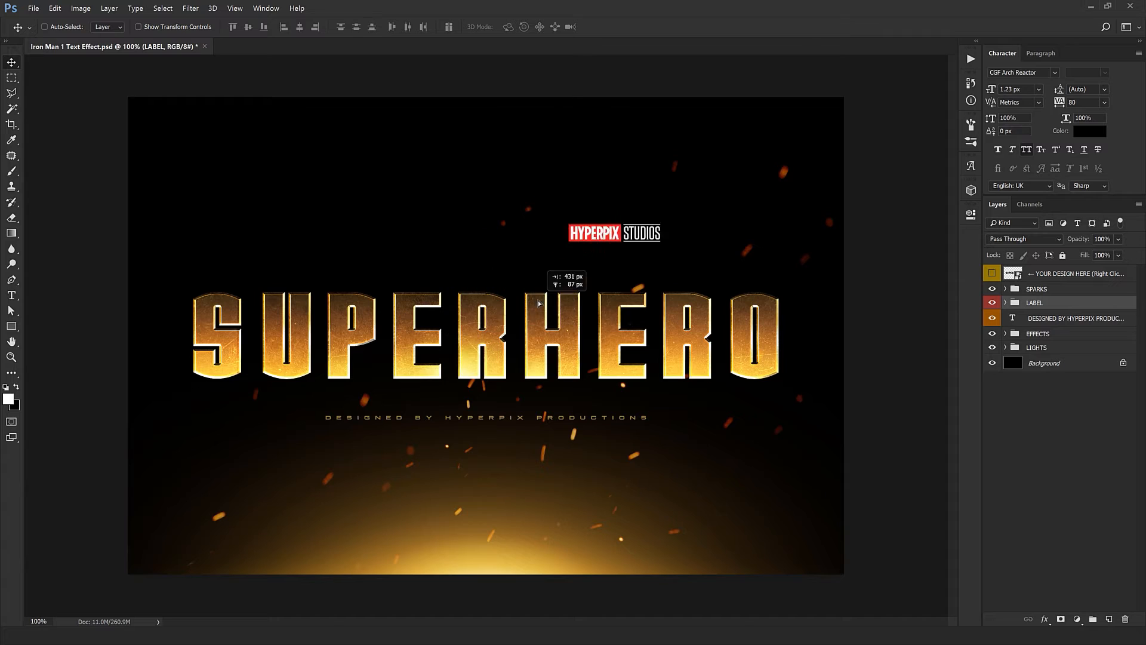
pyautogui.hotkey('ctrl', 'z')
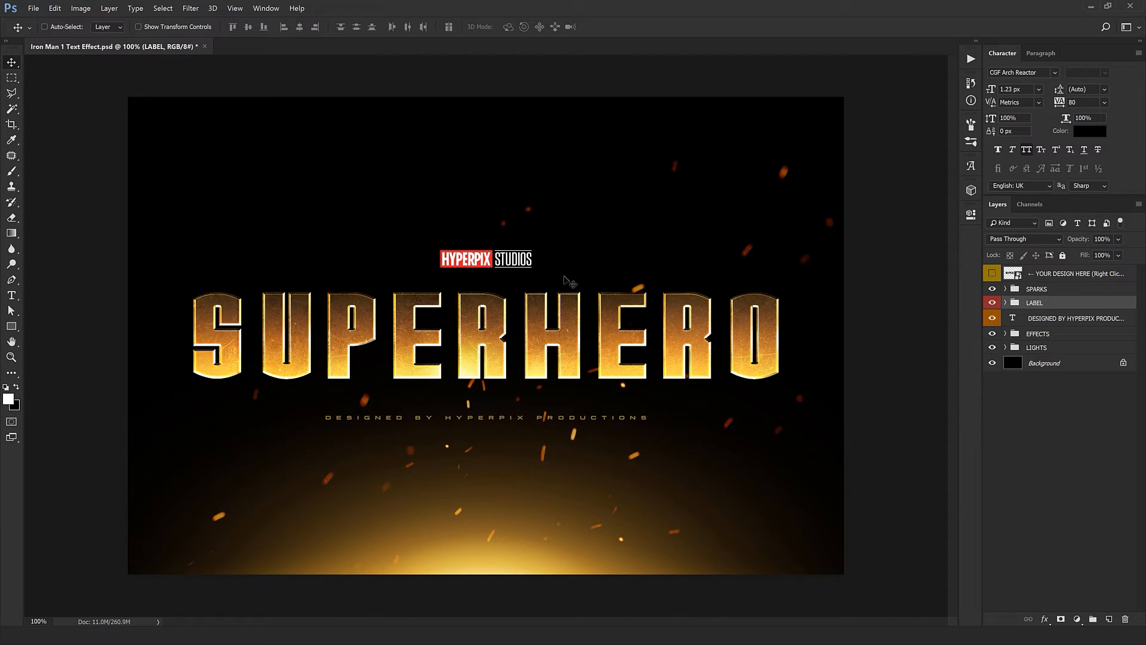
# - Change the HYPERPIX text in the LABEL group to YOURSTUDIO and shift it 33 px left, clear of STUDIOS
pyautogui.click(1005, 303)
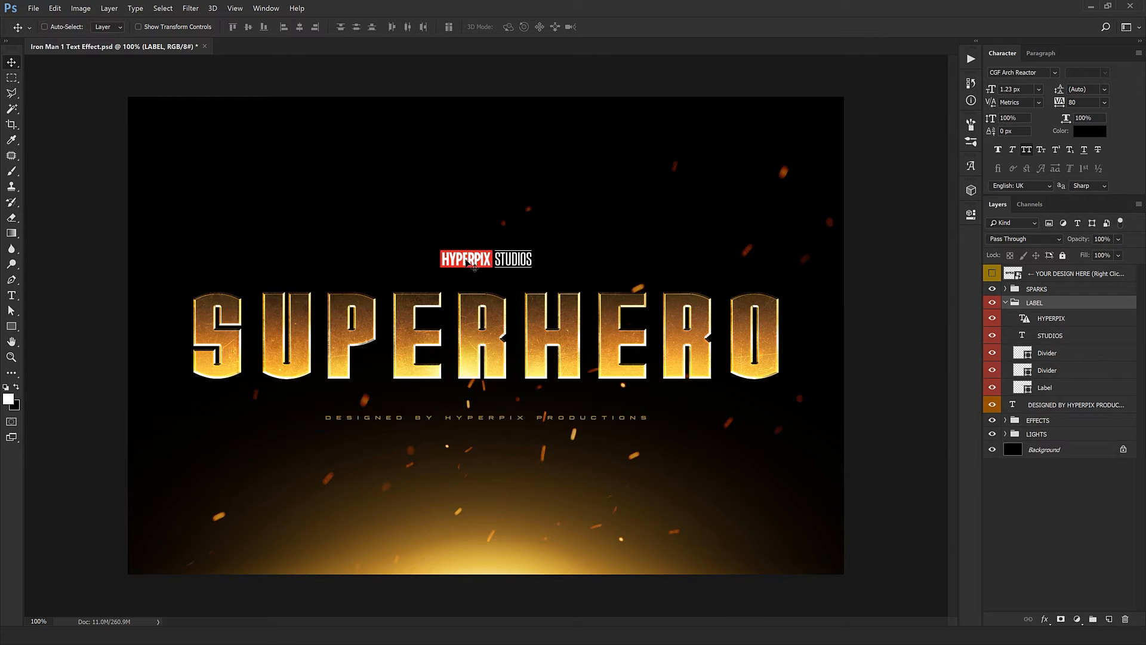
pyautogui.doubleClick(1025, 321)
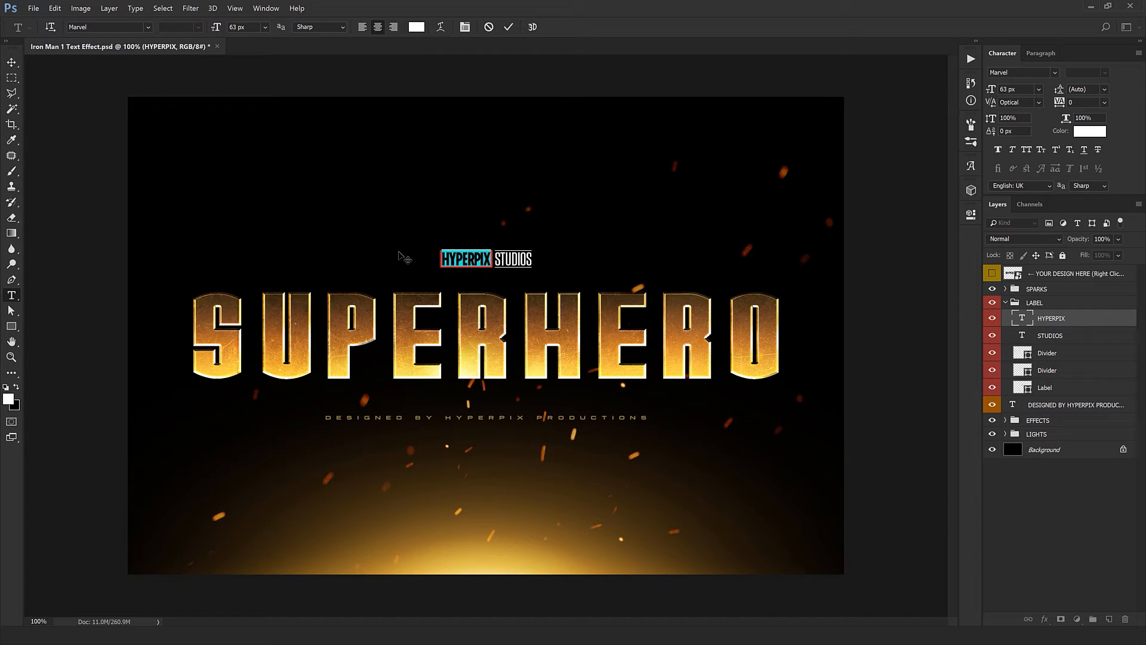
pyautogui.write('YOURS')
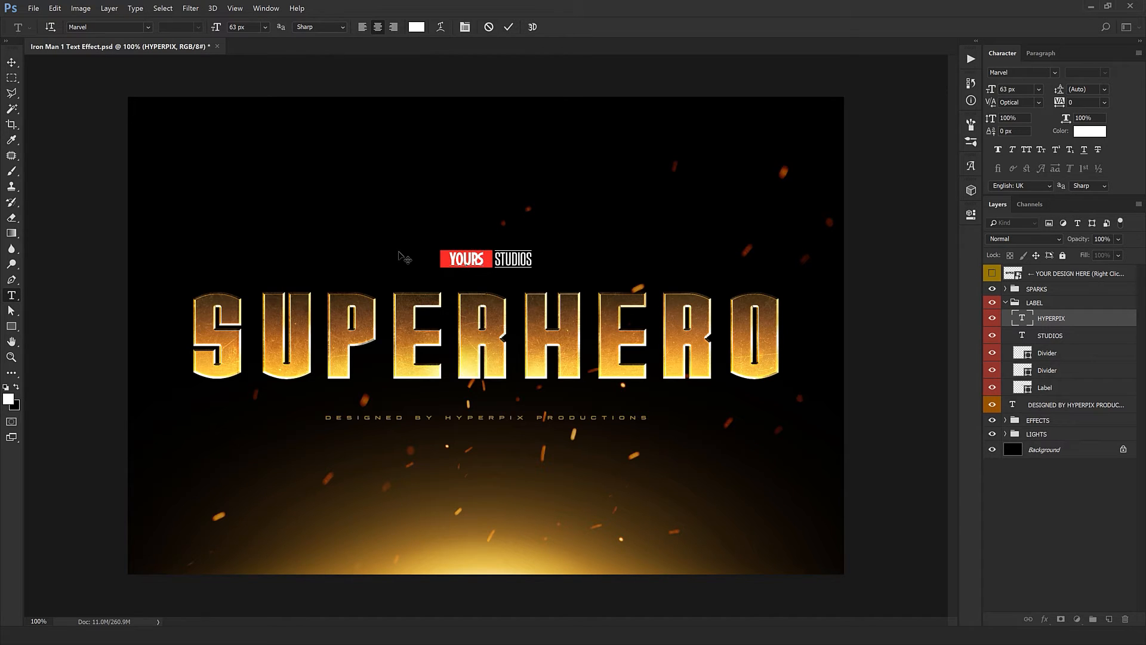
pyautogui.write('TUDI')
pyautogui.press('ctrl')
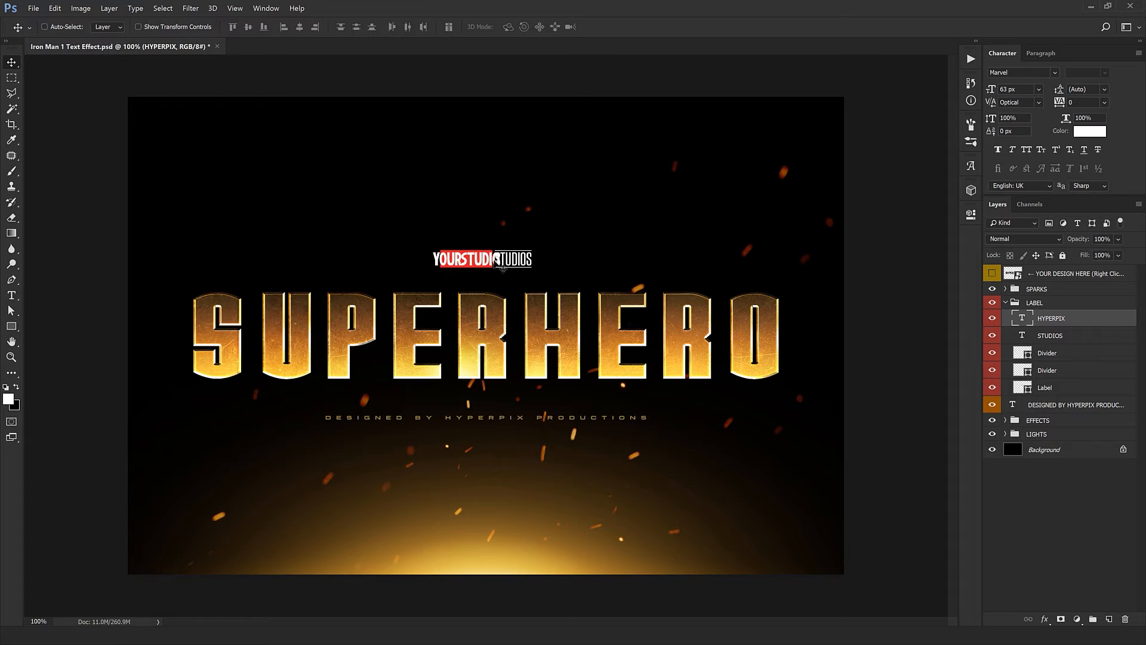
pyautogui.scroll(4, 495, 263)
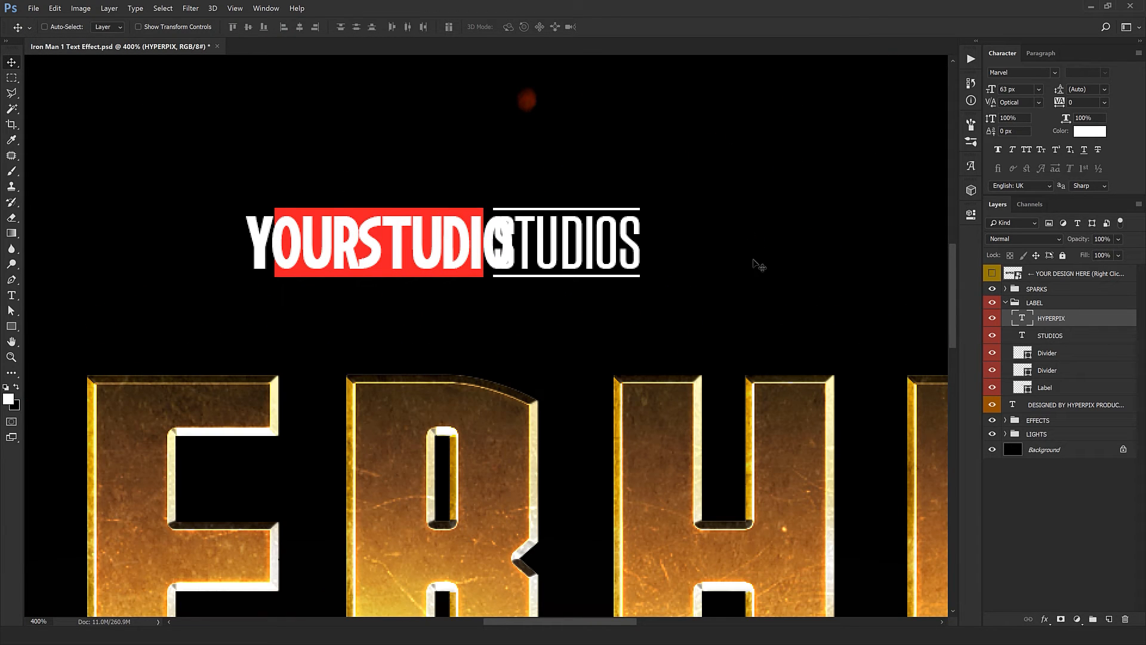
pyautogui.moveTo(674, 276); pyautogui.dragTo(632, 279)
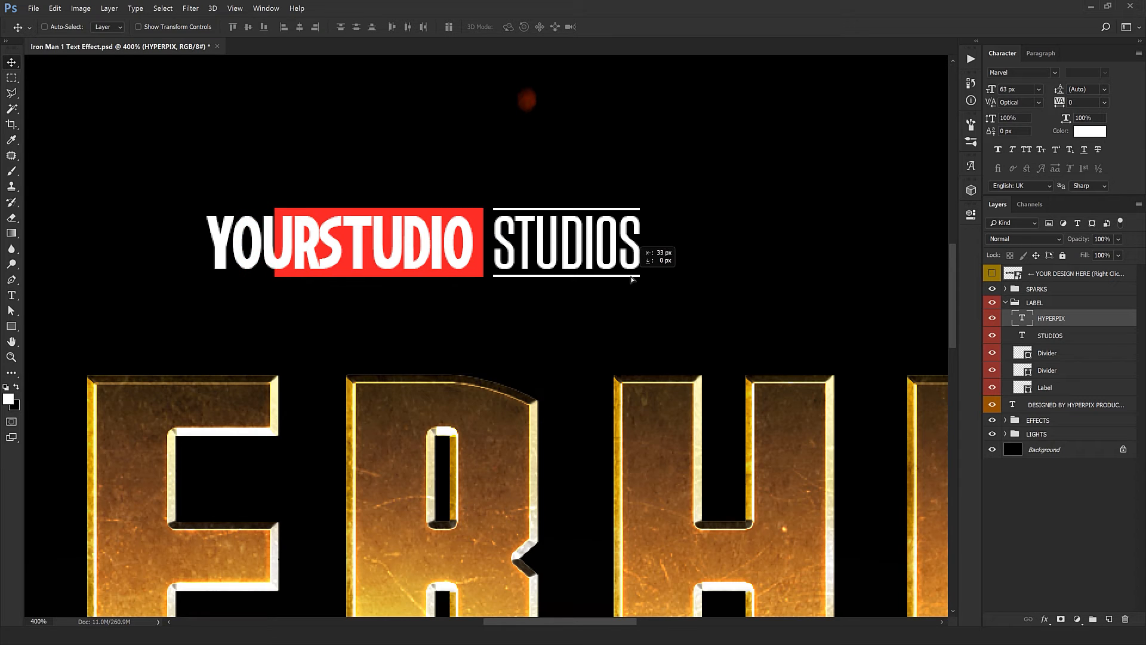
# - Stretch the red Label shape to the left so it fully backs the YOURSTUDIO text
pyautogui.keyDown('ctrl'); pyautogui.click(485, 280); pyautogui.keyUp('ctrl')
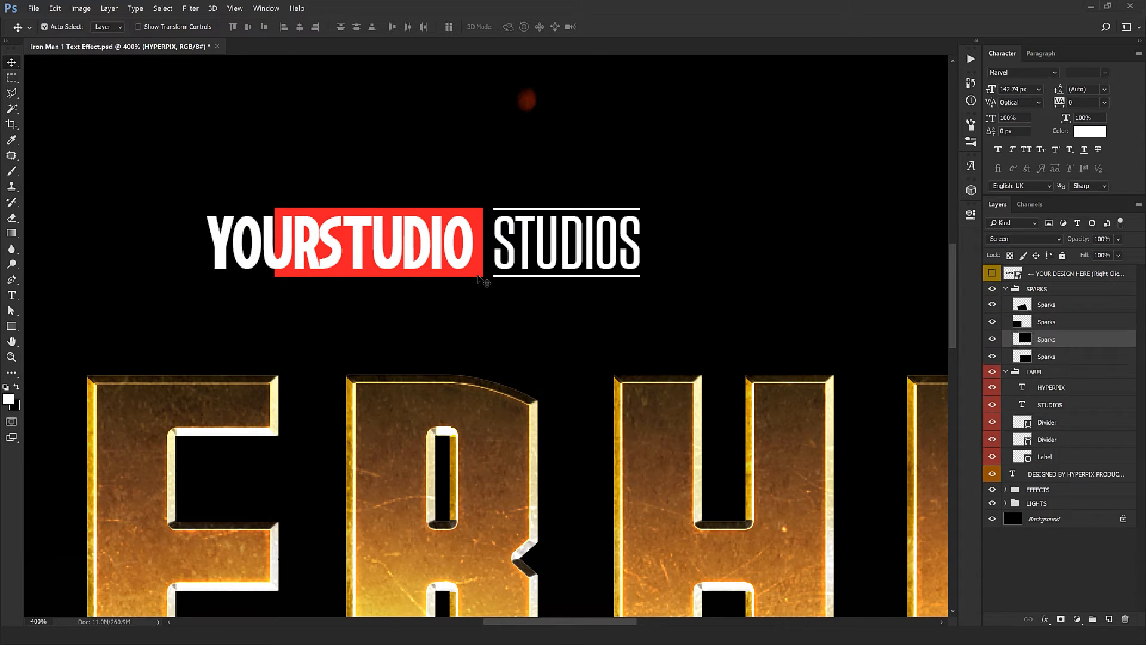
pyautogui.click(1055, 457)
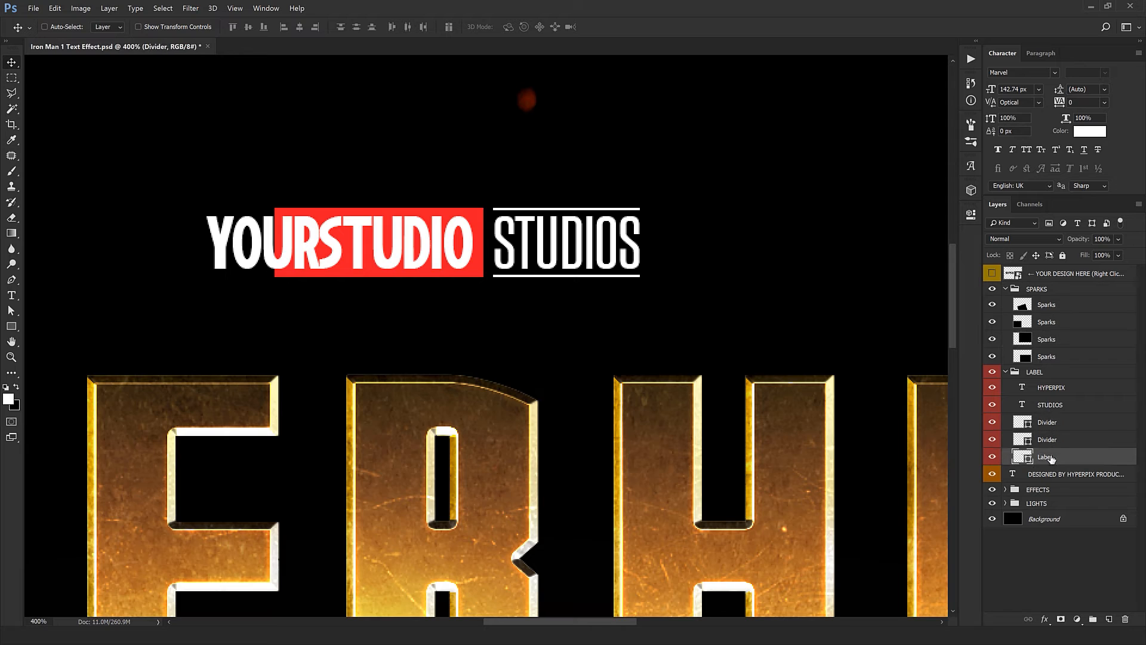
pyautogui.hotkey('ctrl', 't')
pyautogui.moveTo(276, 243); pyautogui.dragTo(194, 244)
pyautogui.press('Return')
pyautogui.hotkey('ctrl', '1')
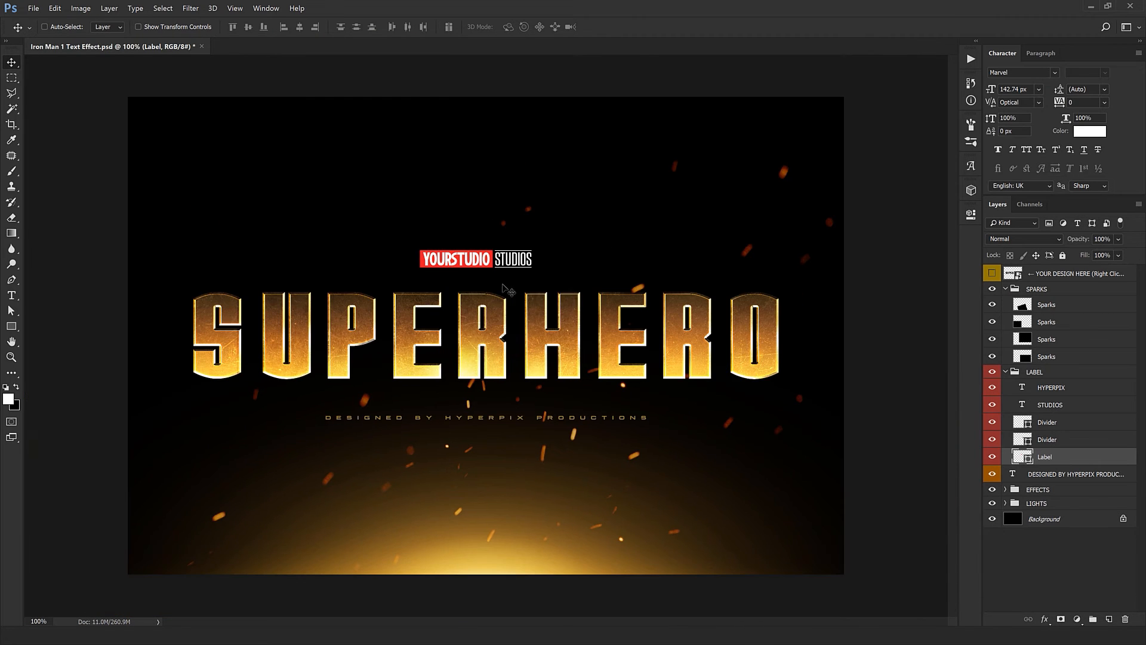
pyautogui.click(1051, 339)
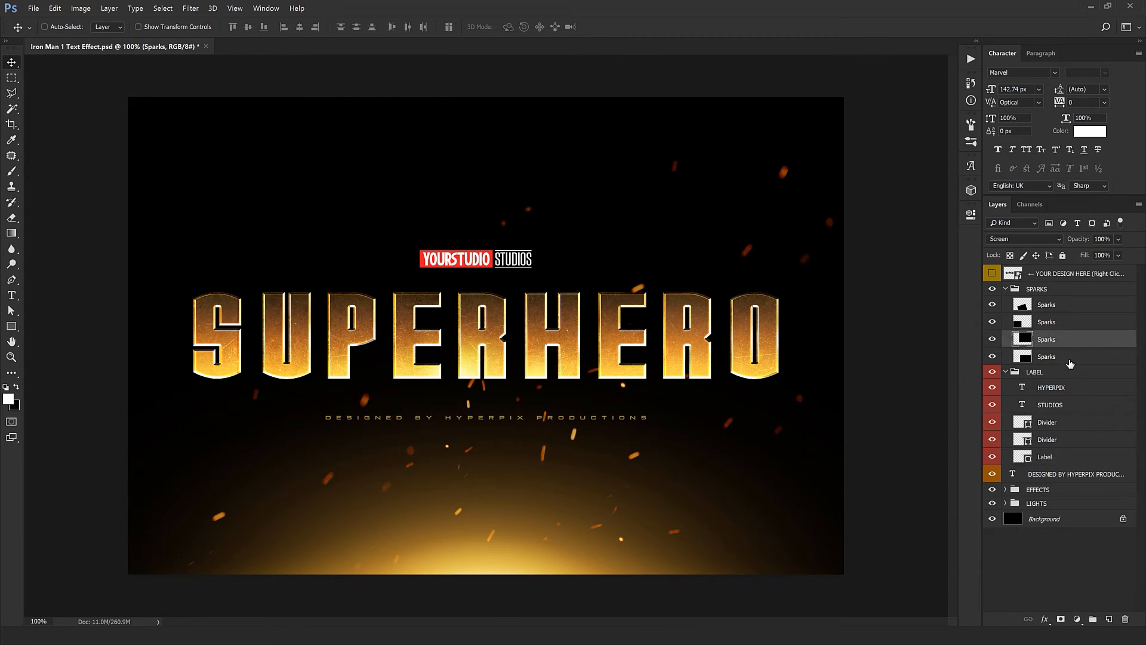
pyautogui.click(1031, 408)
pyautogui.doubleClick(1031, 408)
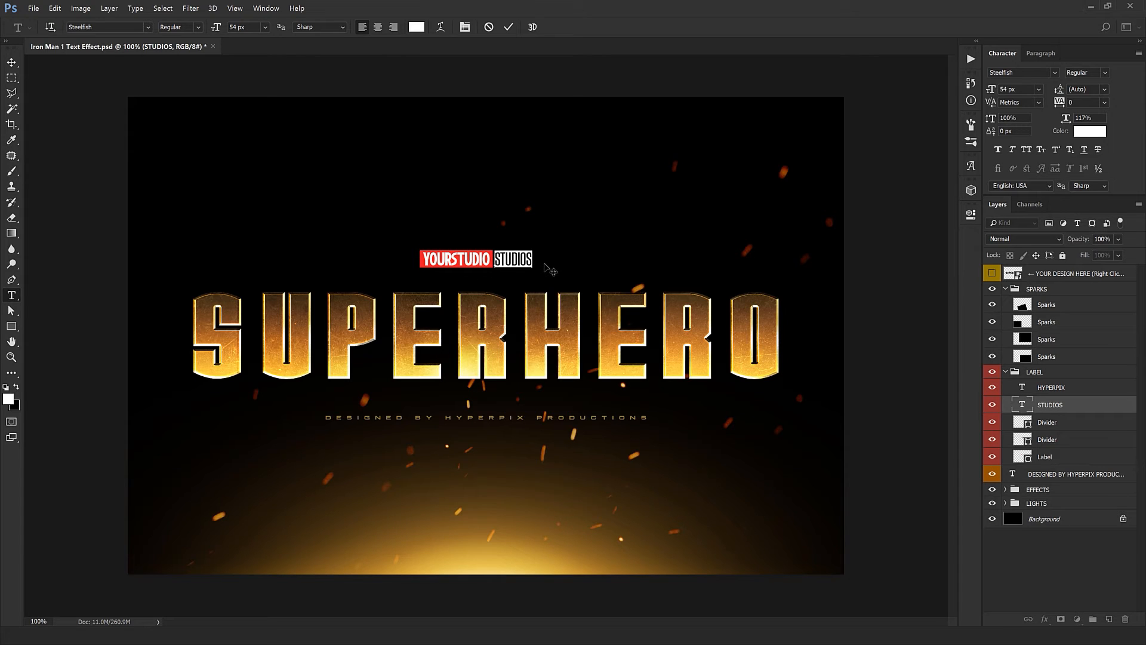
pyautogui.click(507, 28)
pyautogui.press('v')
# - Shift the whole LABEL group slightly to the right to centre it above the SUPERHERO title, and collapse the group
pyautogui.click(1068, 376)
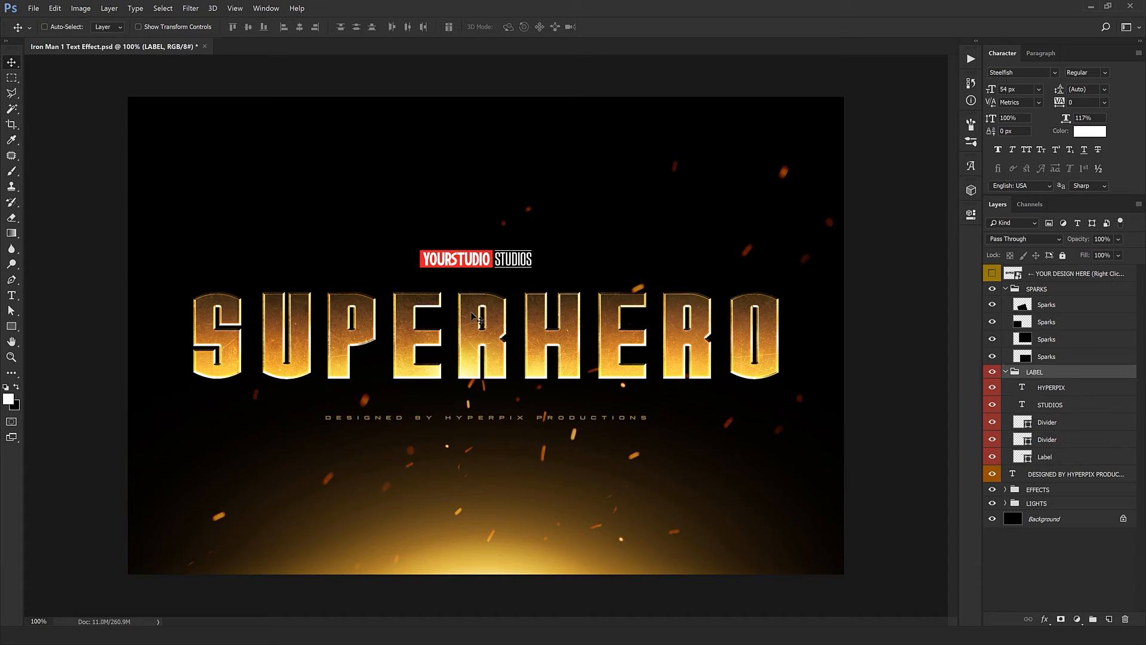
pyautogui.moveTo(523, 311); pyautogui.dragTo(535, 309)
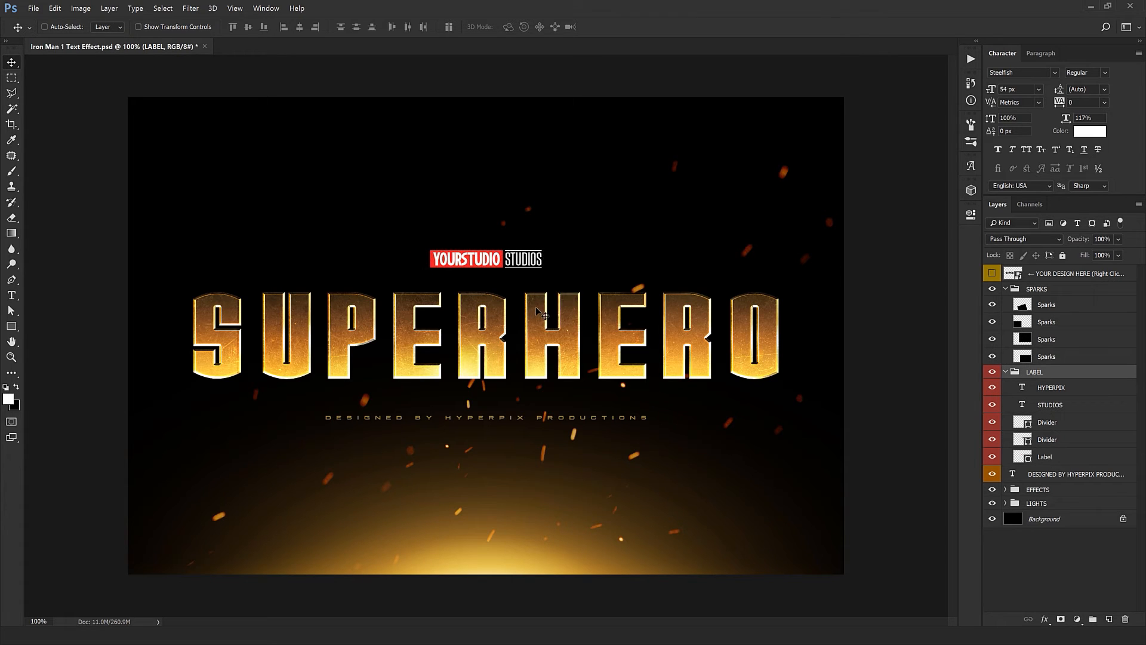
pyautogui.click(1006, 372)
# - Replace HYPERPIX PRODUCTIONS in the tagline beneath the title so it reads DESIGNED BY YOUR DESIGN AGENCY
pyautogui.click(1065, 392)
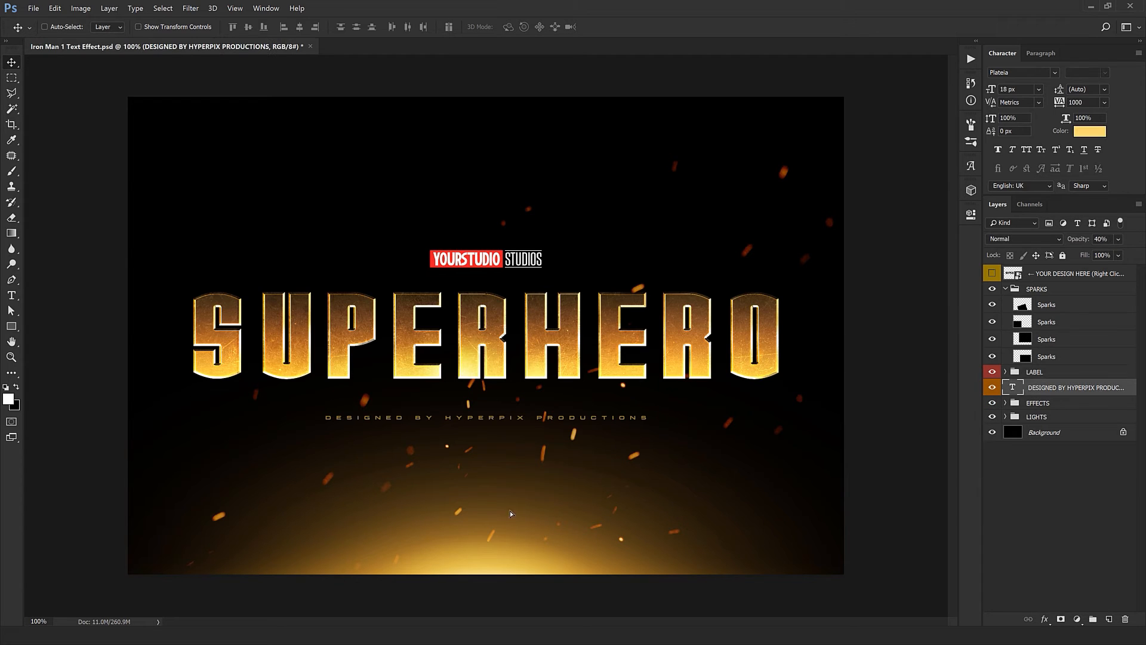
pyautogui.doubleClick(1013, 388)
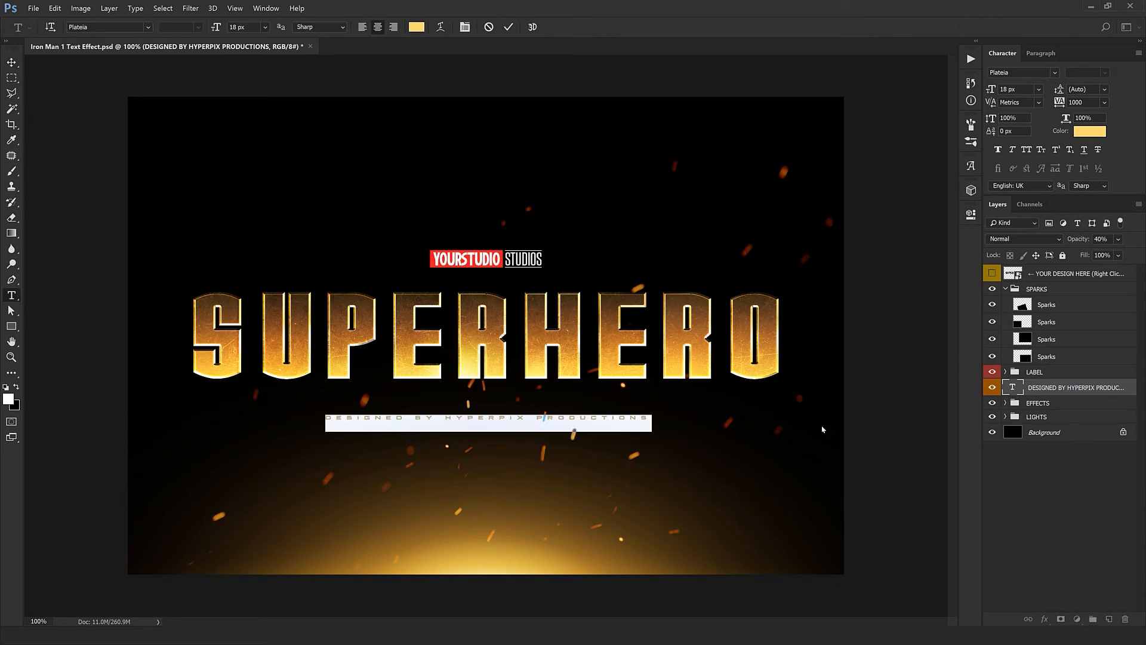
pyautogui.moveTo(446, 418); pyautogui.dragTo(777, 396)
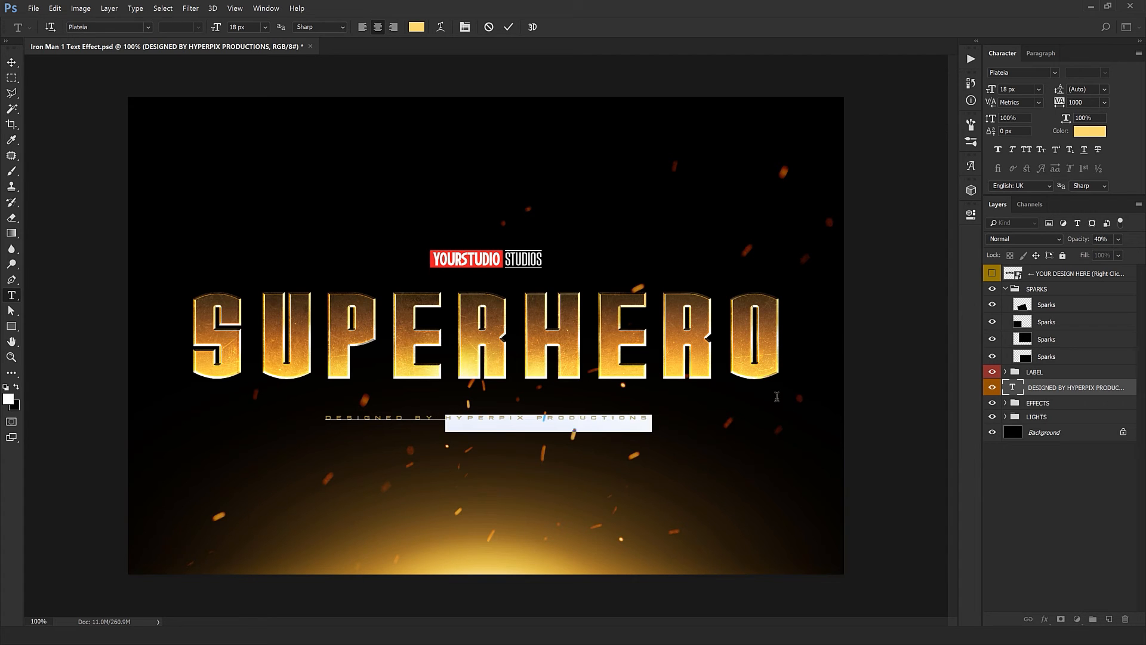
pyautogui.write('YO')
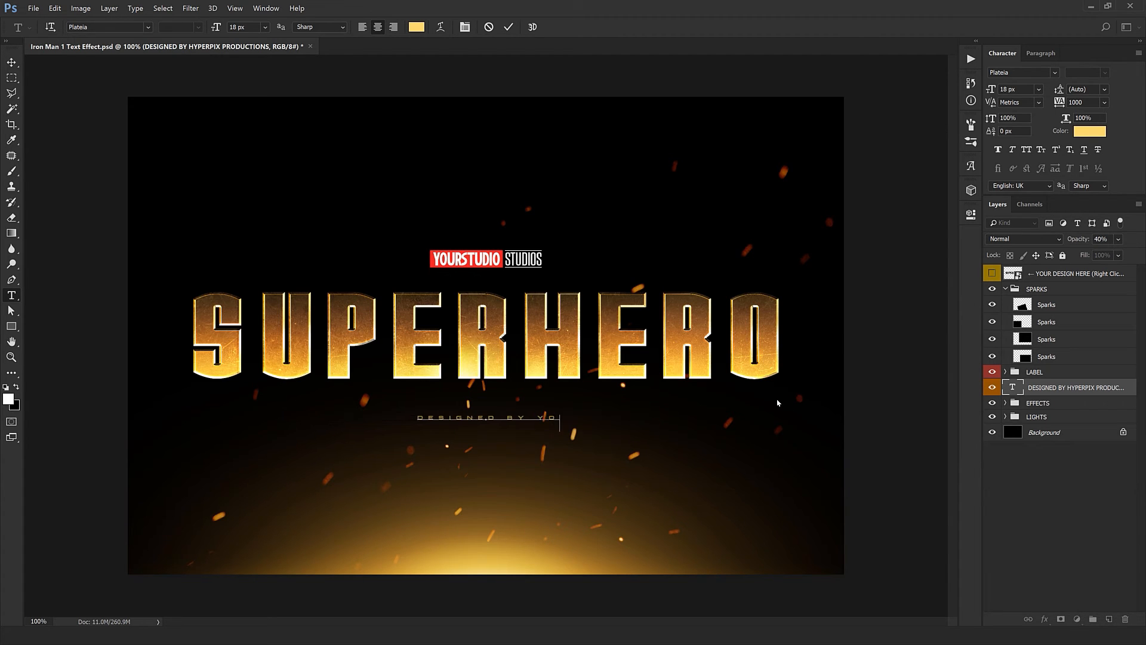
pyautogui.write('UR DESIGN AGE')
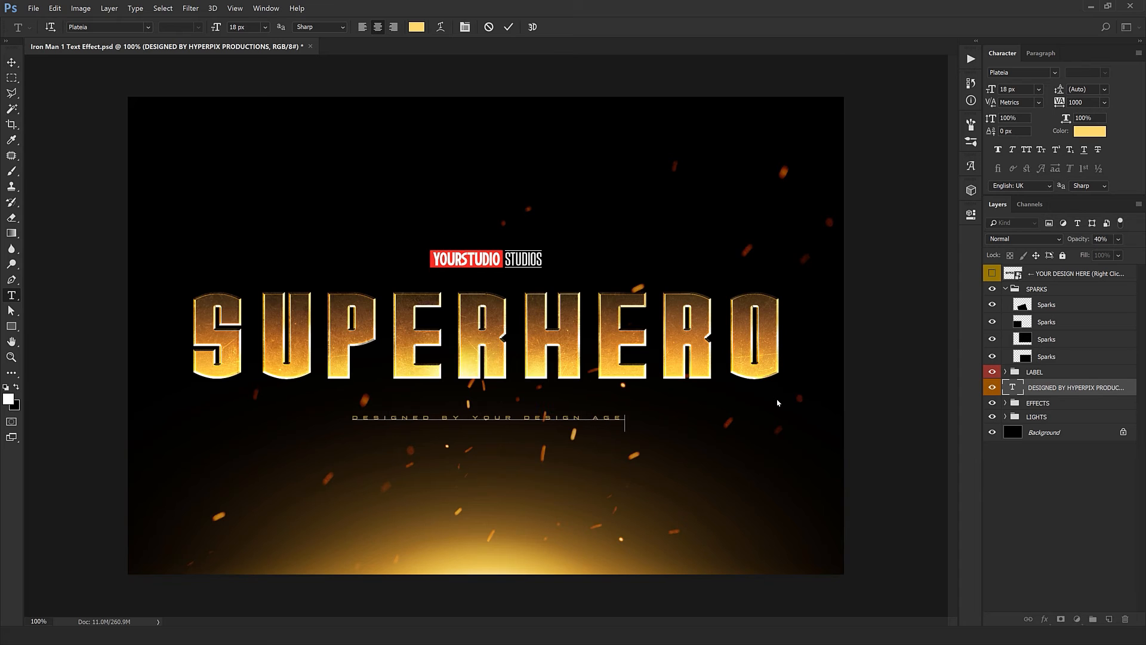
pyautogui.write('NCY')
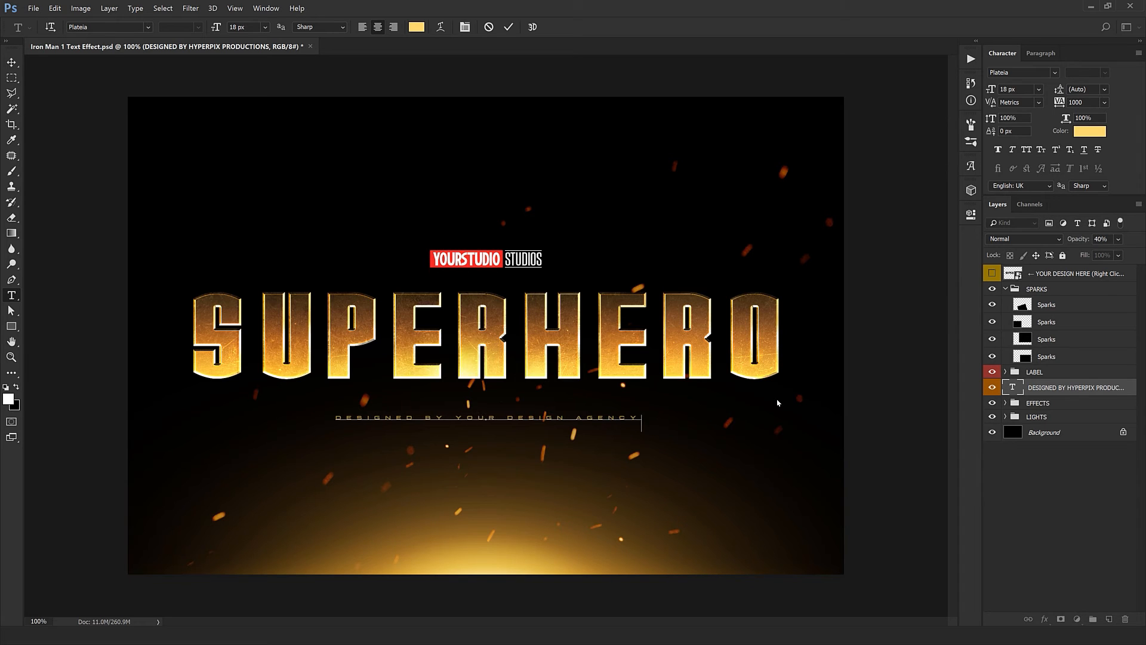
pyautogui.hotkey('ctrl', 'Return')
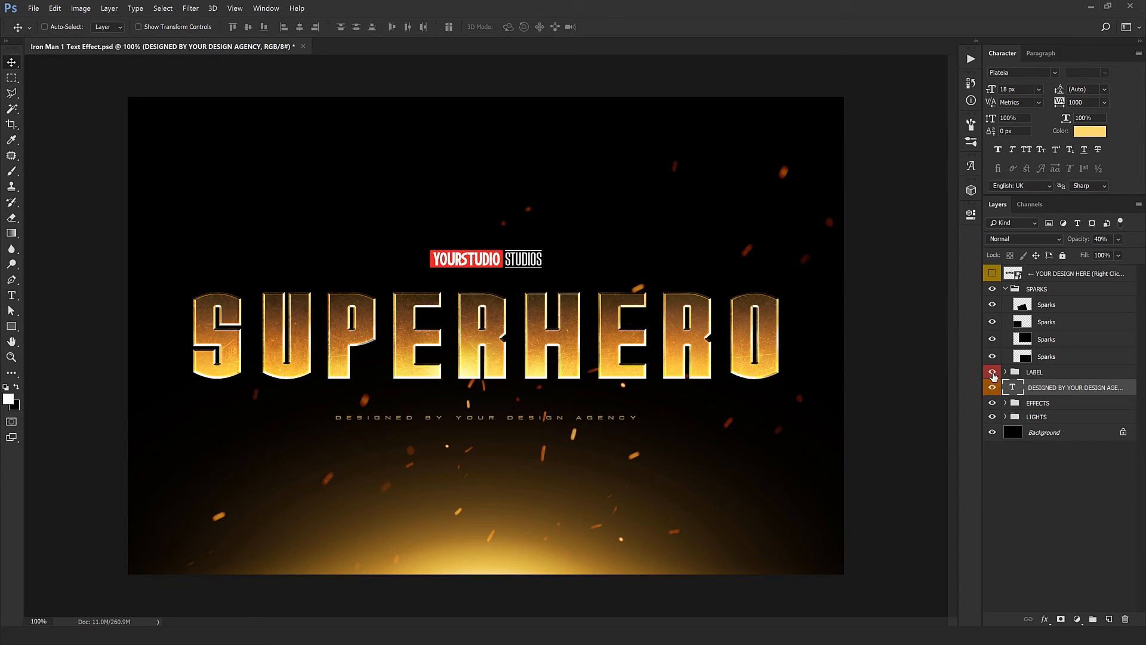
# - Examine the layers inside the LIGHTS group, and hide and reshow the group to compare the background glow
pyautogui.click(1049, 409)
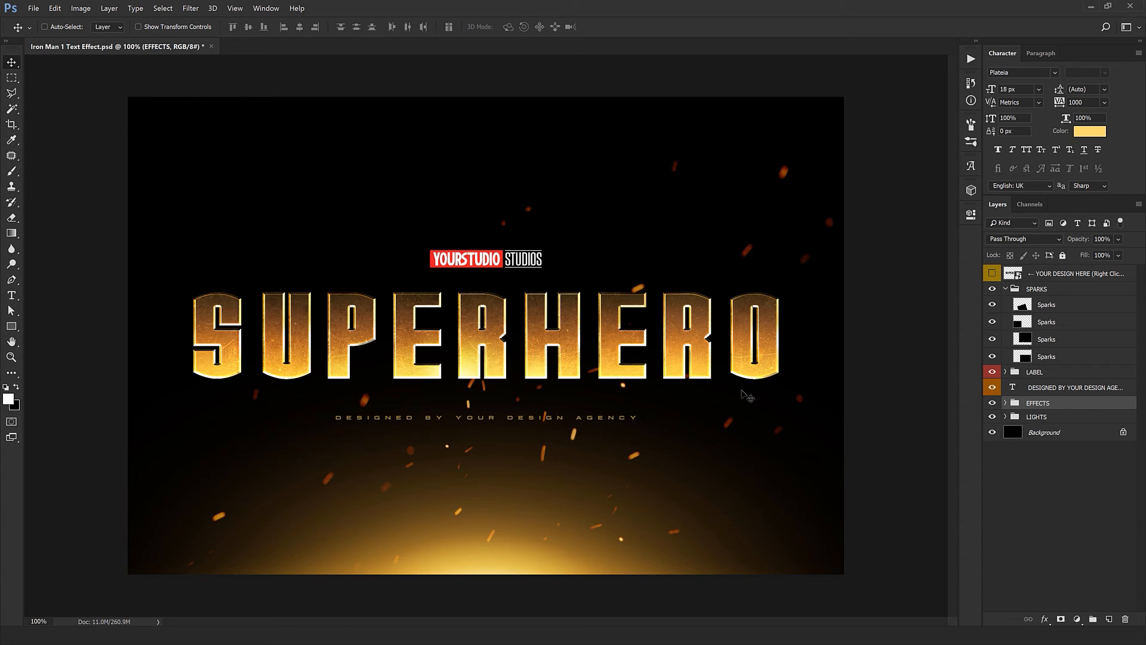
pyautogui.click(1063, 419)
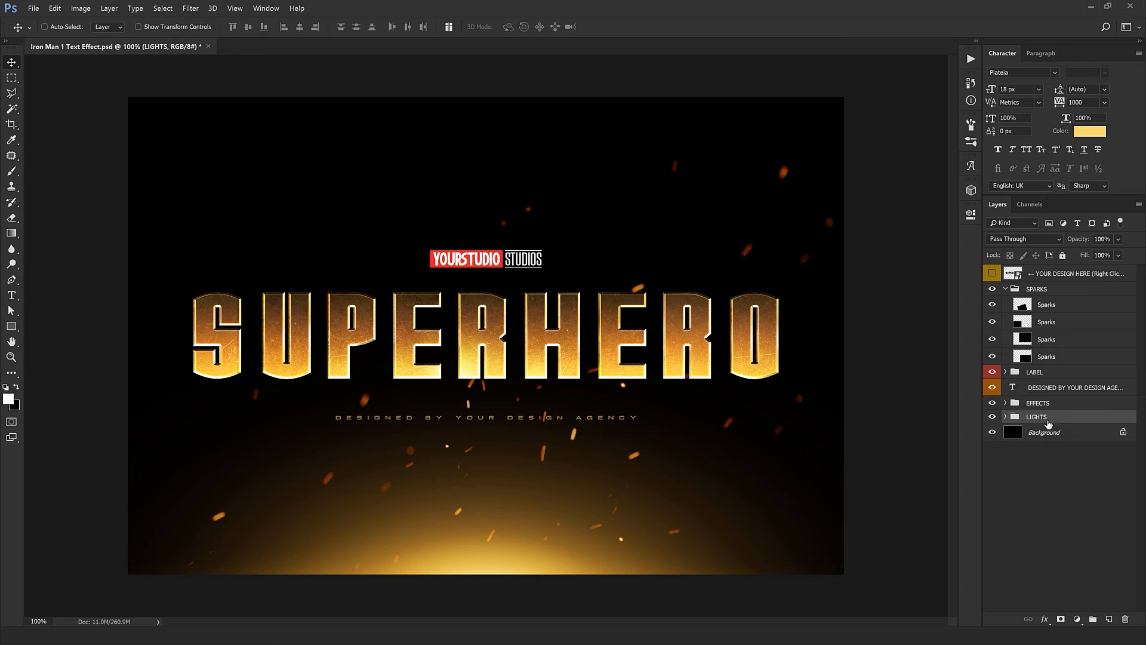
pyautogui.click(1006, 417)
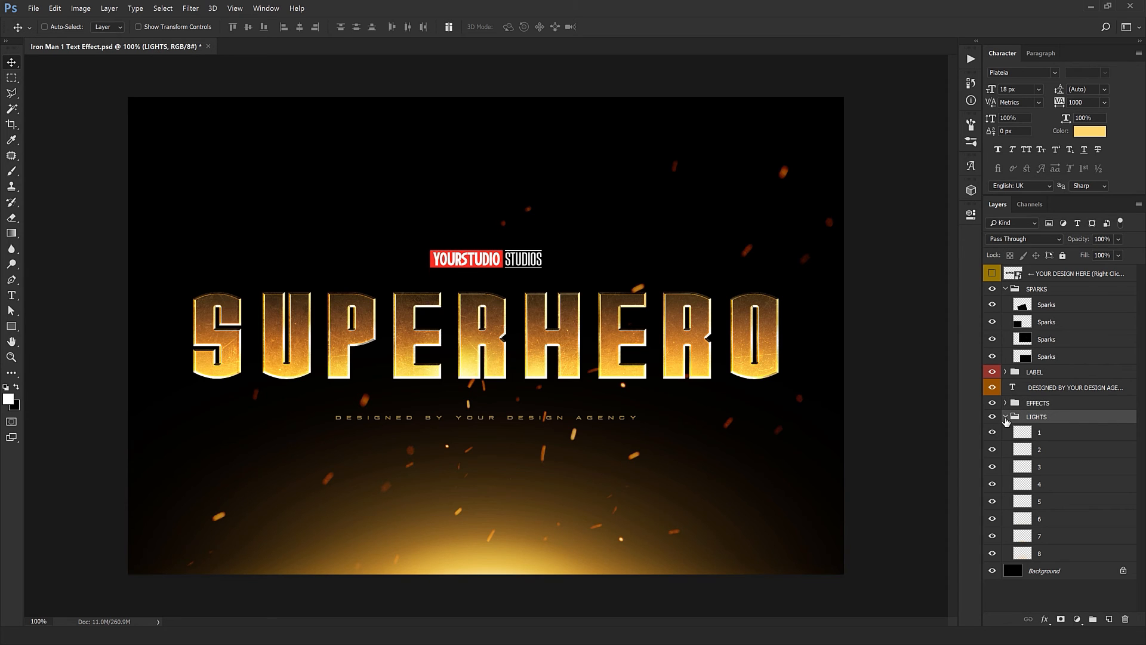
pyautogui.click(1006, 417)
pyautogui.click(993, 417)
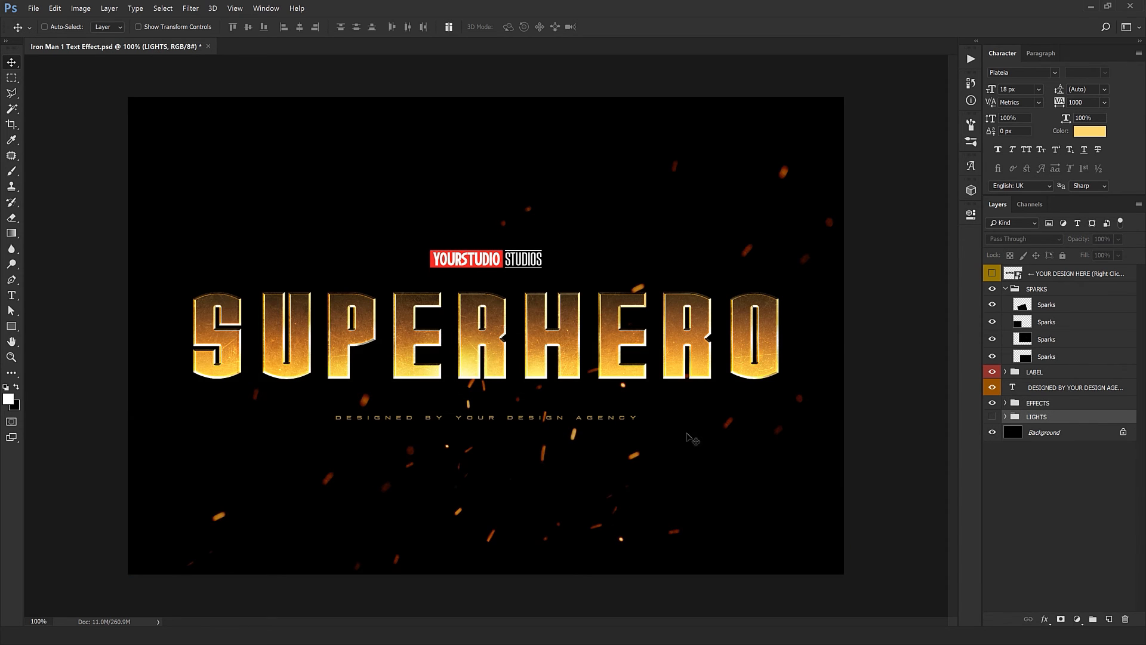
pyautogui.click(992, 417)
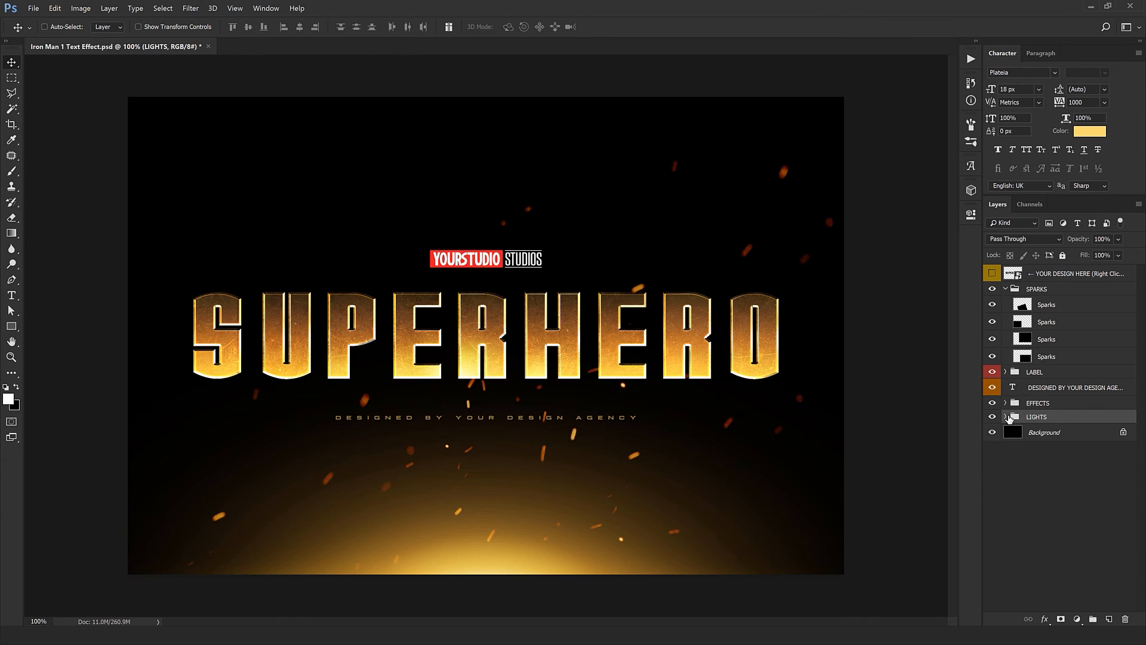
# - Try moving the LIGHTS group upward to raise the glow, and undo the move
pyautogui.moveTo(554, 370); pyautogui.dragTo(554, 320)
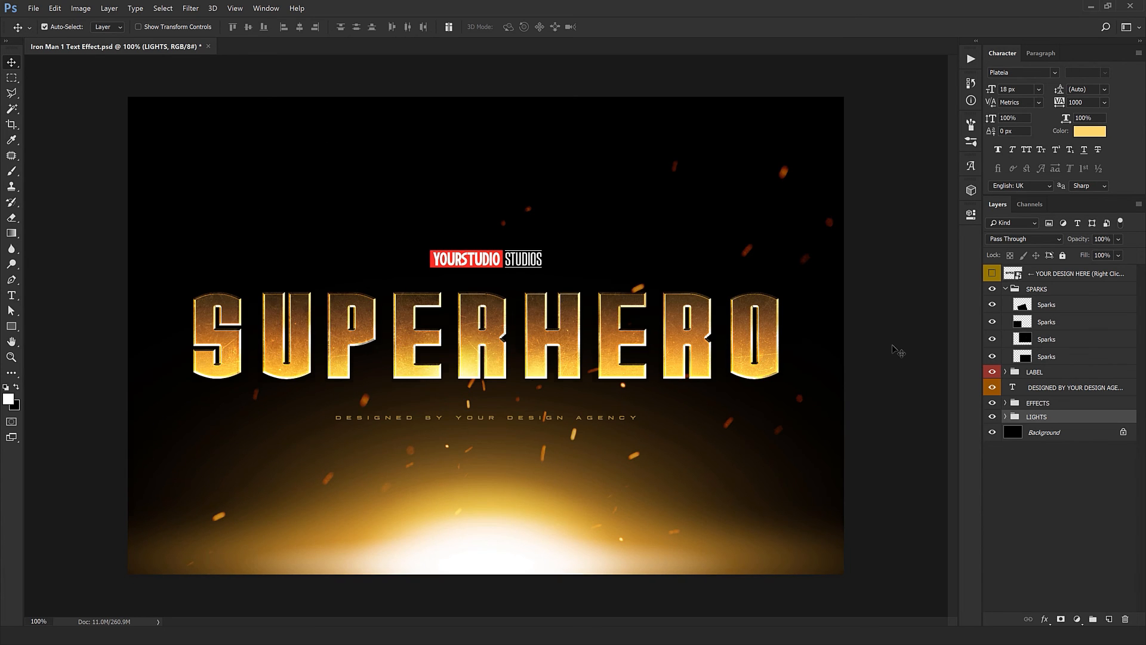
pyautogui.hotkey('ctrl', 'z')
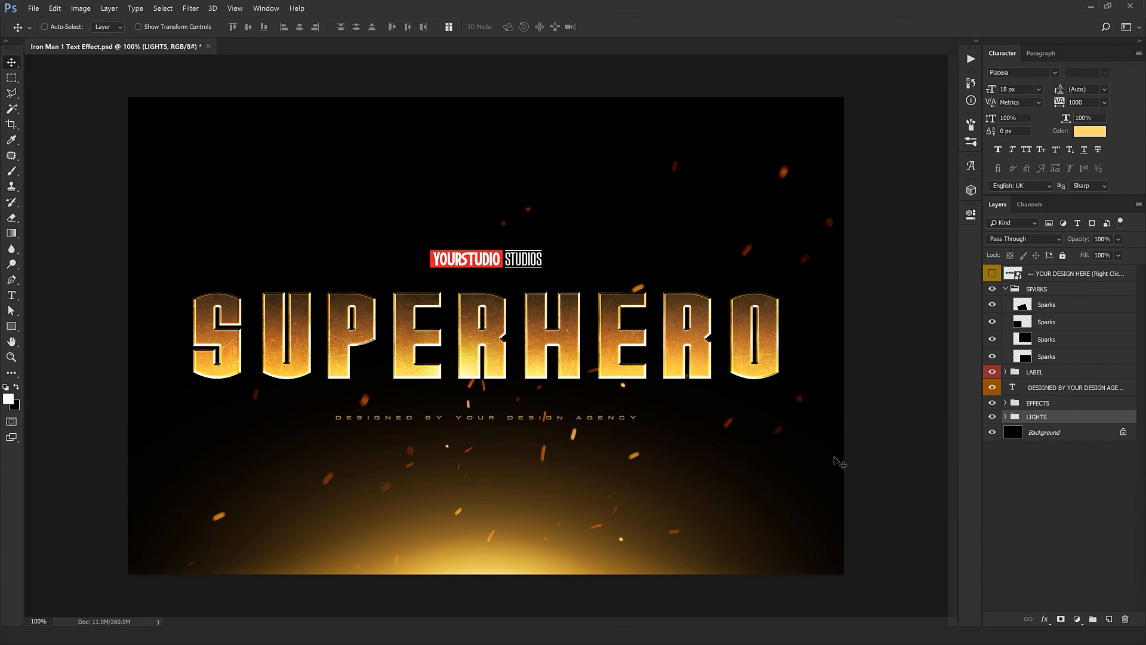
# - Isolate the EFFECTS group to view the title on a transparent background, and restore the visibility of all other layers
pyautogui.keyDown('alt'); pyautogui.click(993, 403); pyautogui.keyUp('alt')
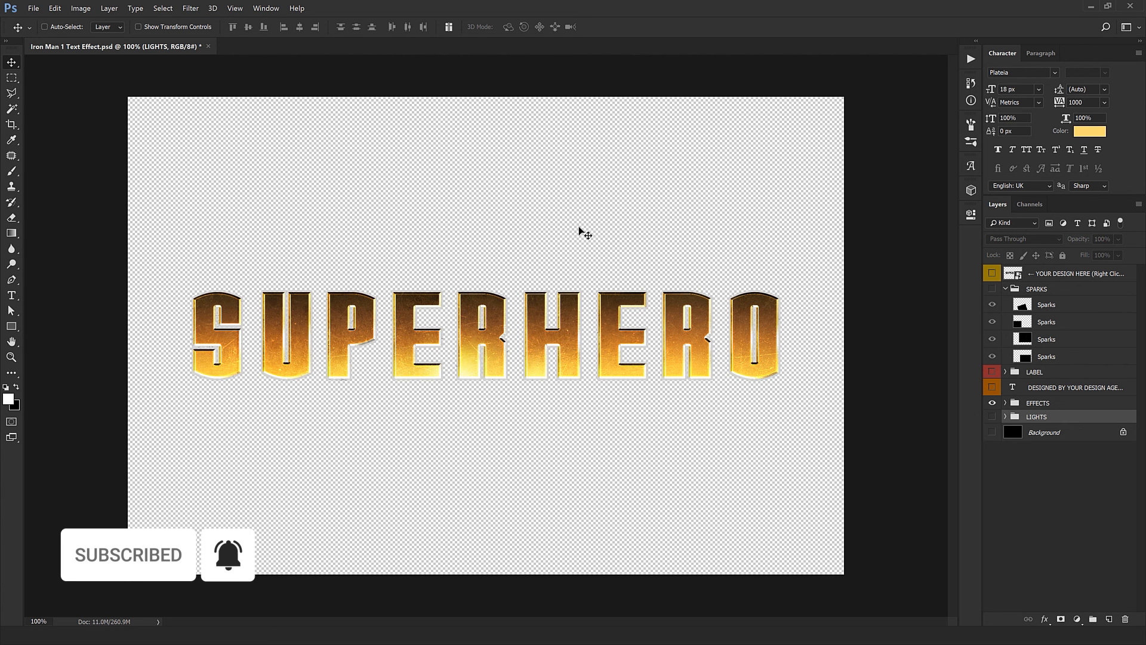
pyautogui.keyDown('alt'); pyautogui.click(993, 404); pyautogui.keyUp('alt')
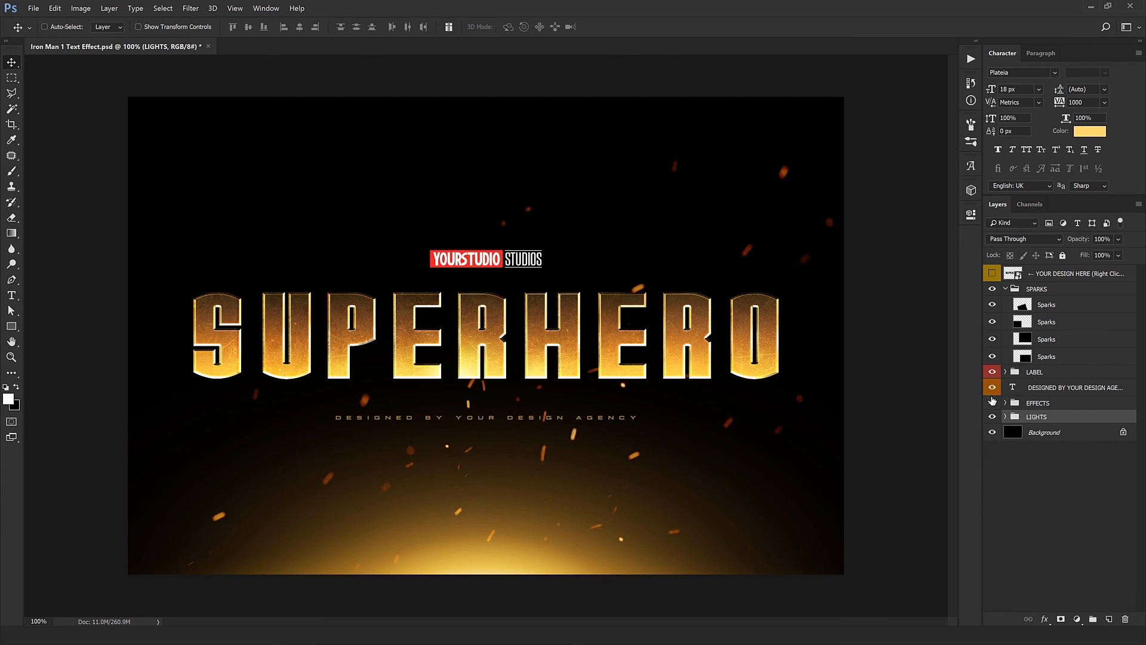